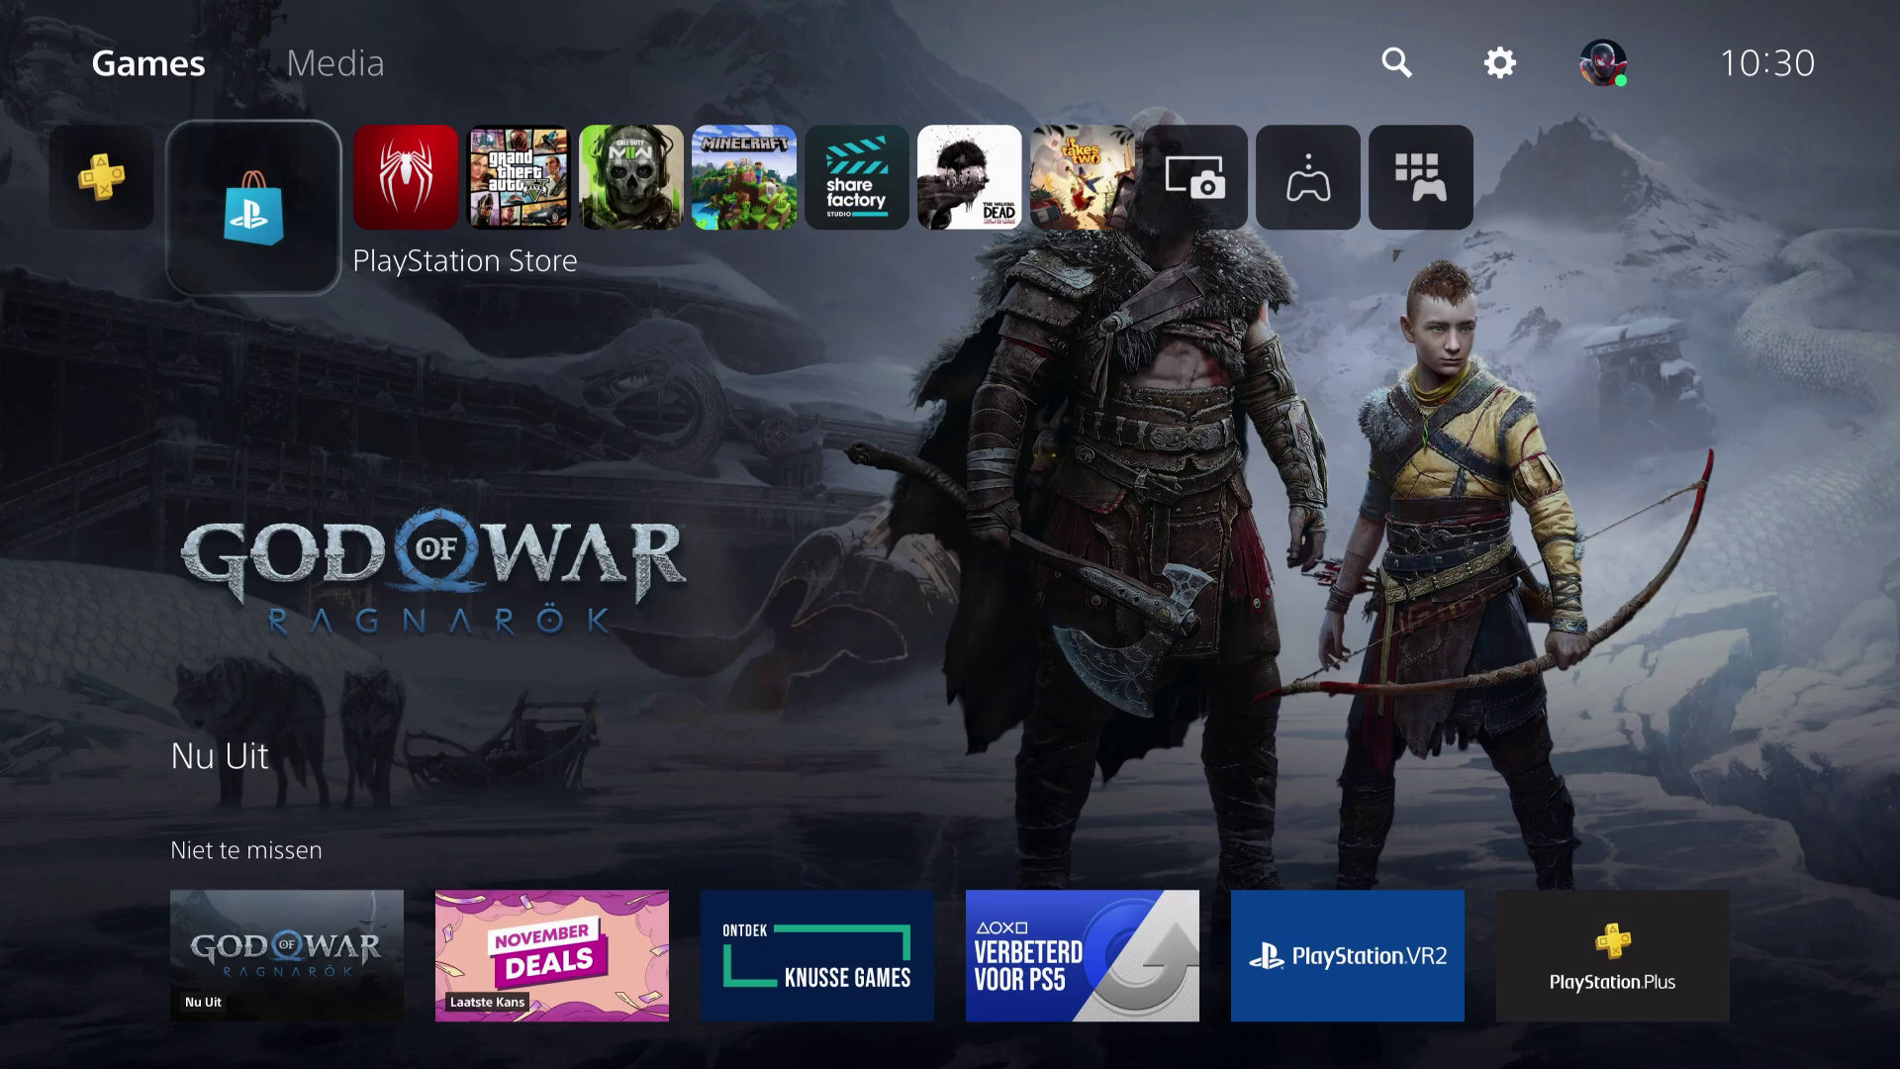
- Bring up the control center over the home screen and move to its row of controls
key("super")
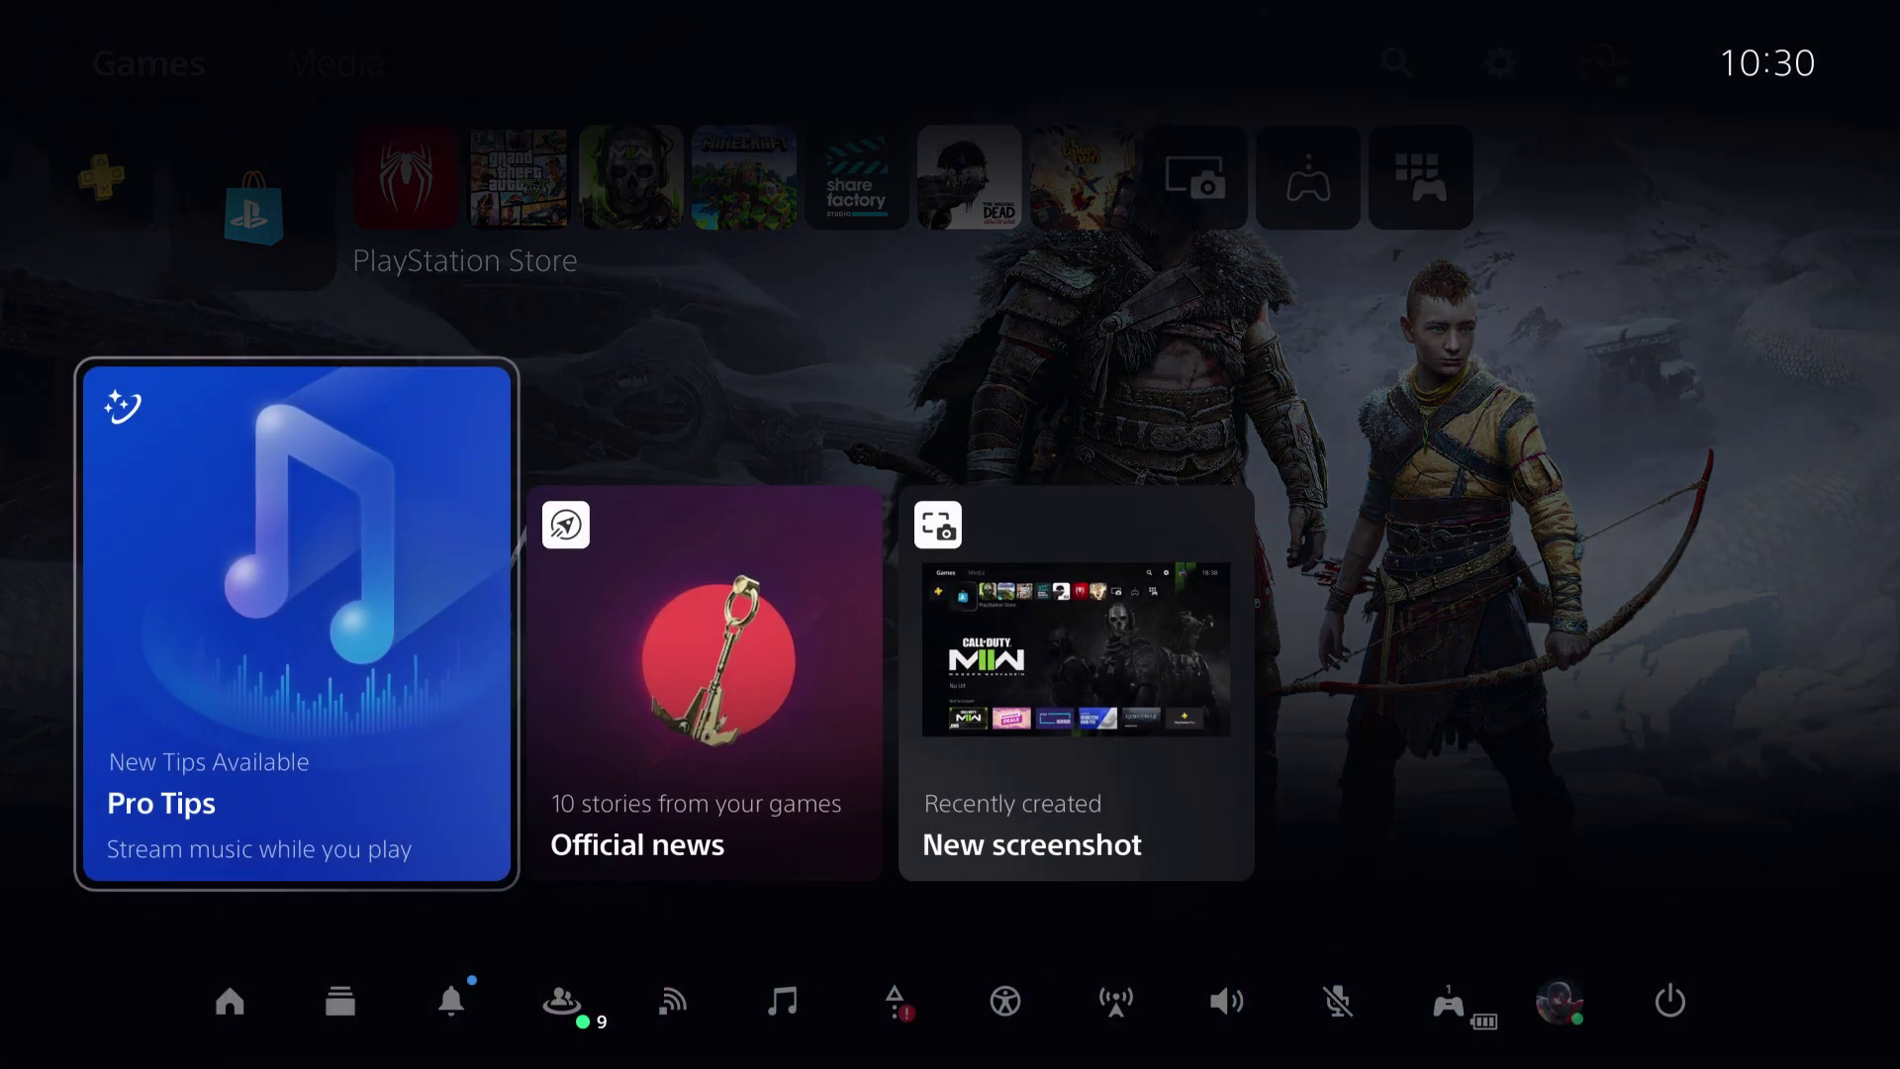
key("Down")
key("Left")
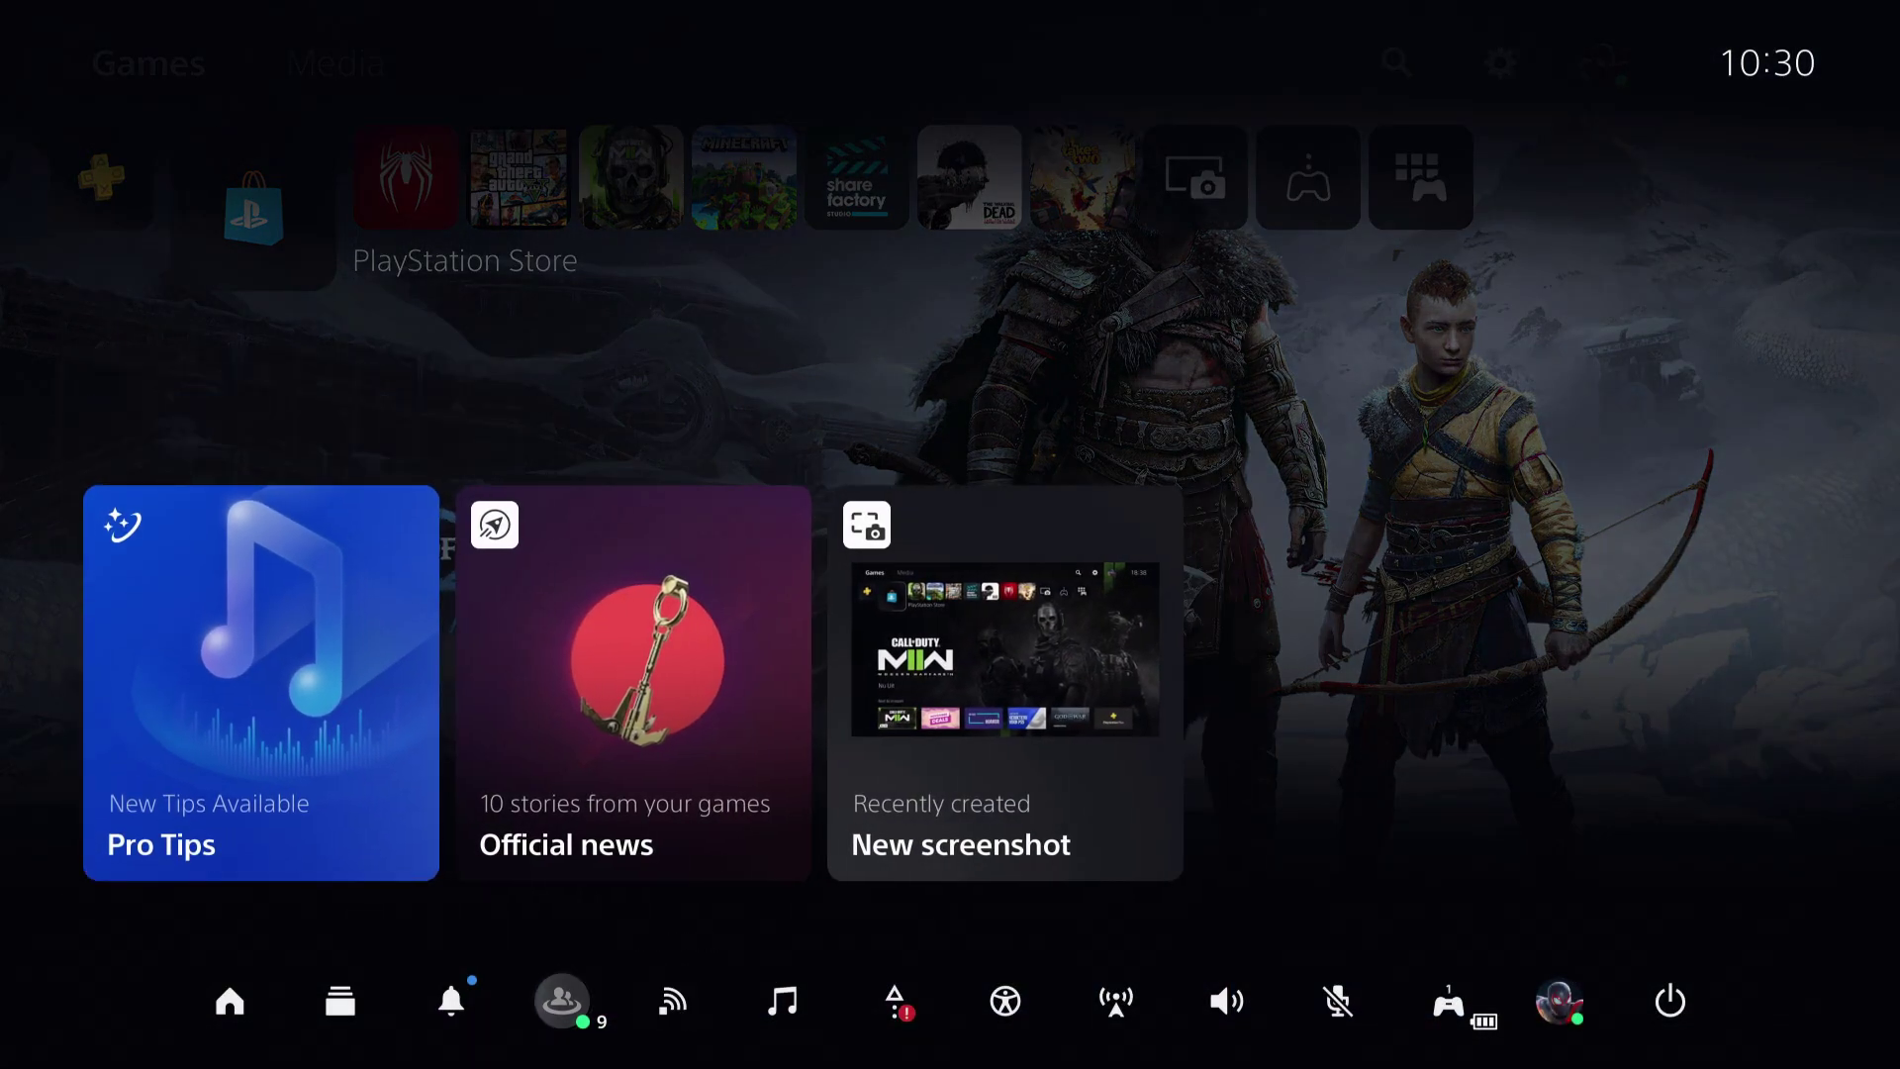
key("Menu")
key("Right")
key("Right")
key("Right")
key("Right")
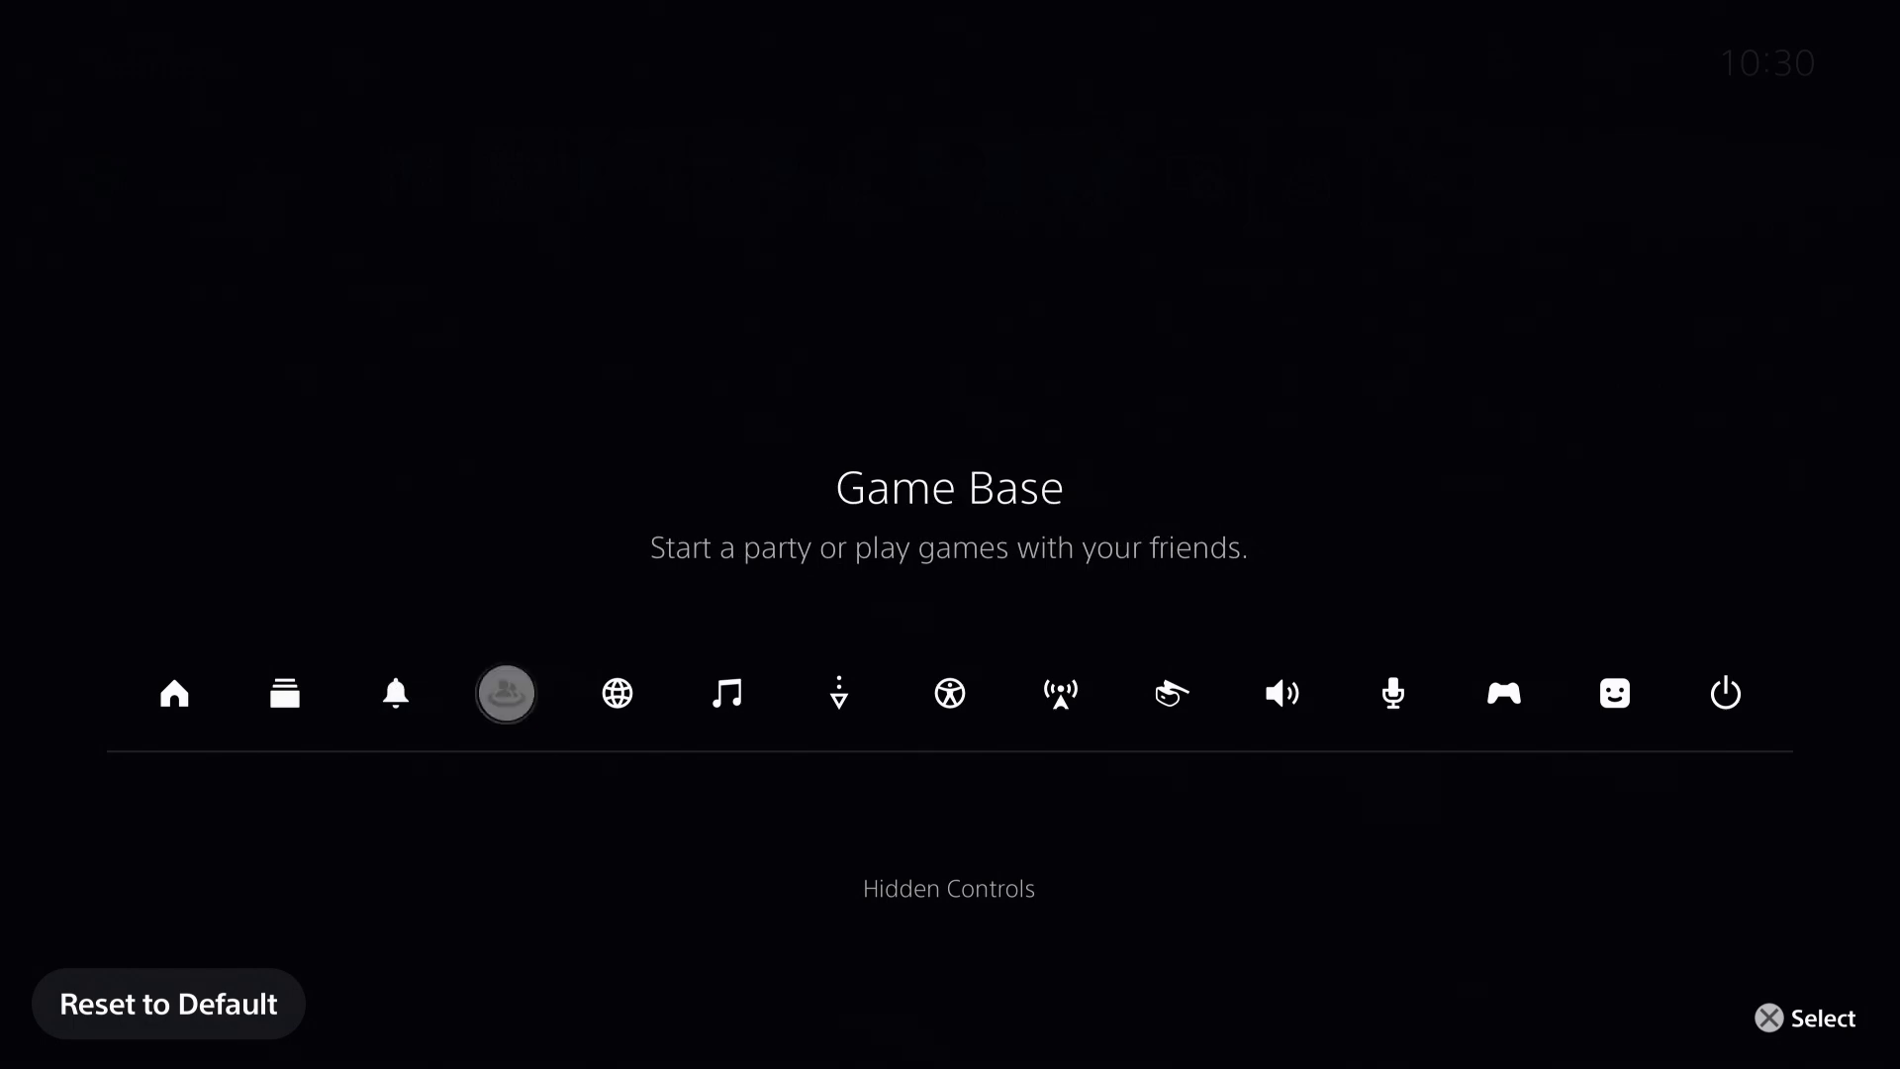
key("Return")
key("Return")
key("Escape")
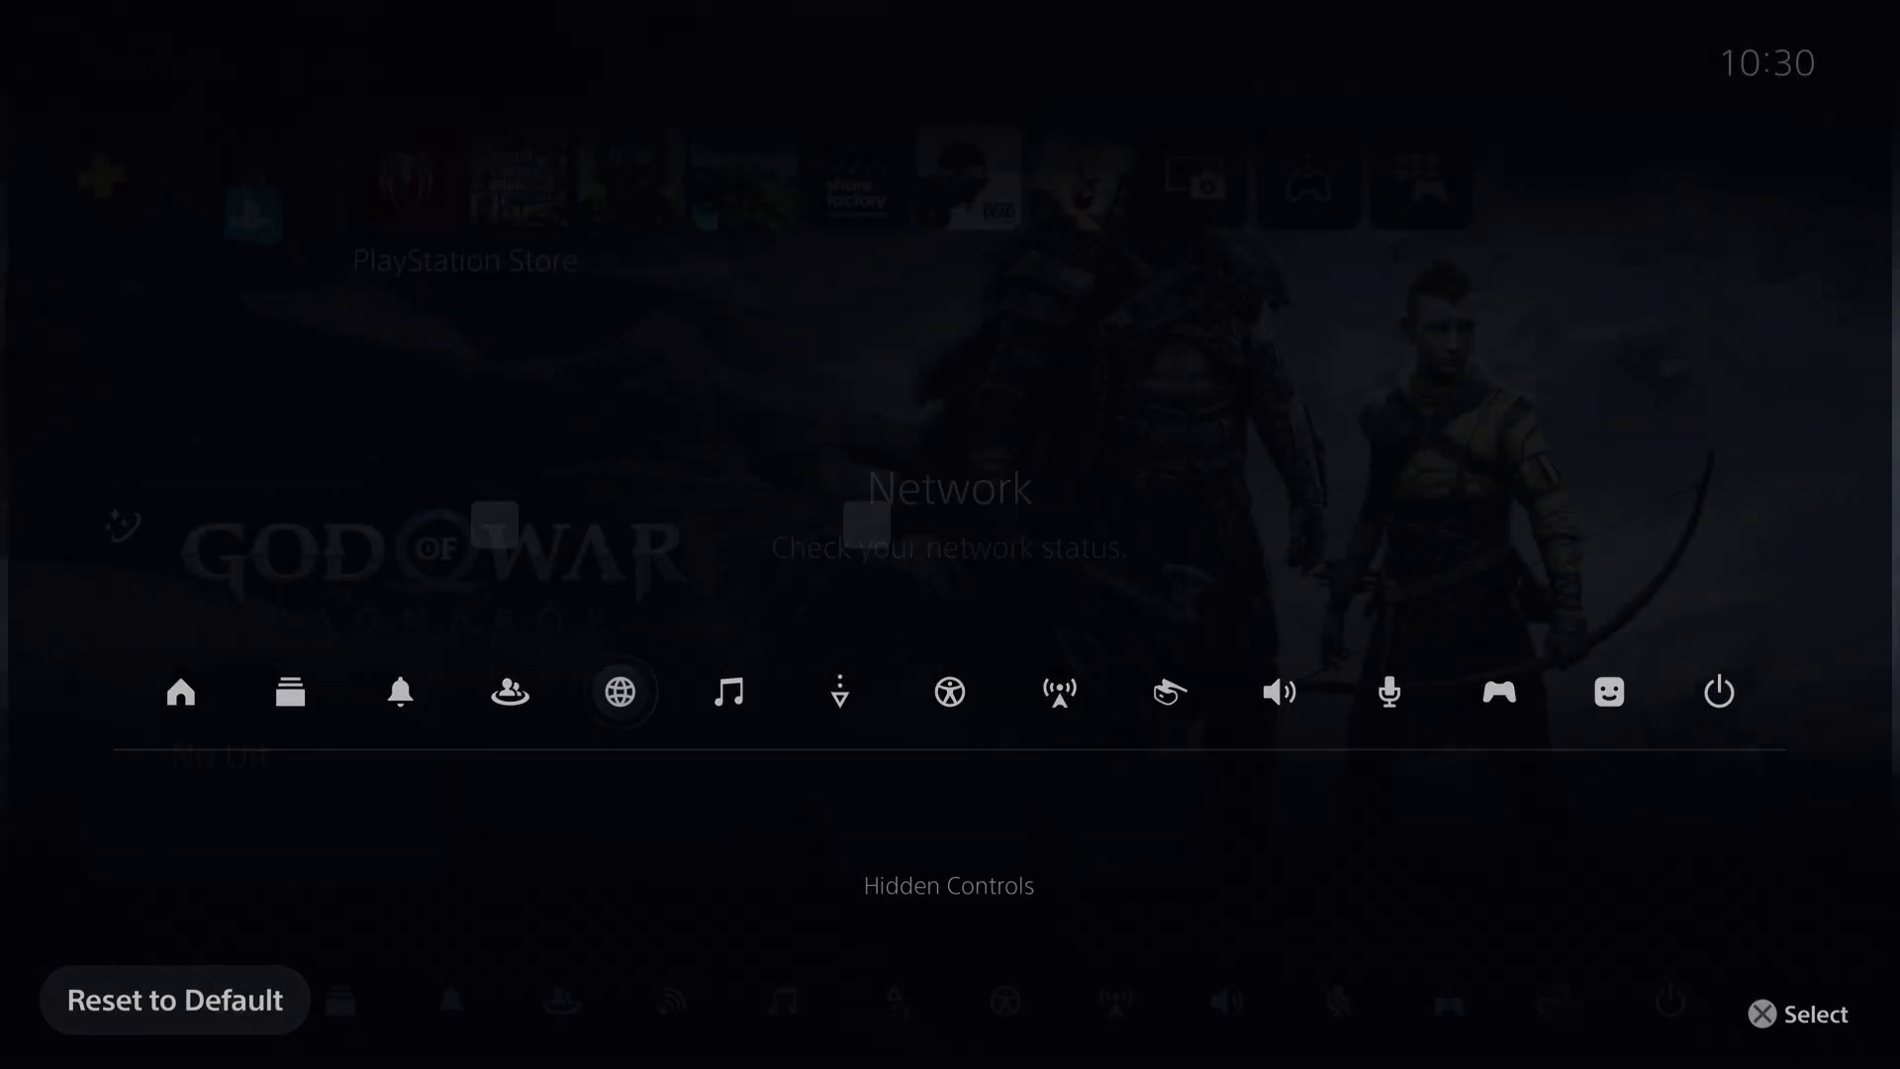
- Open Network Settings from the control center's network card
key("Right")
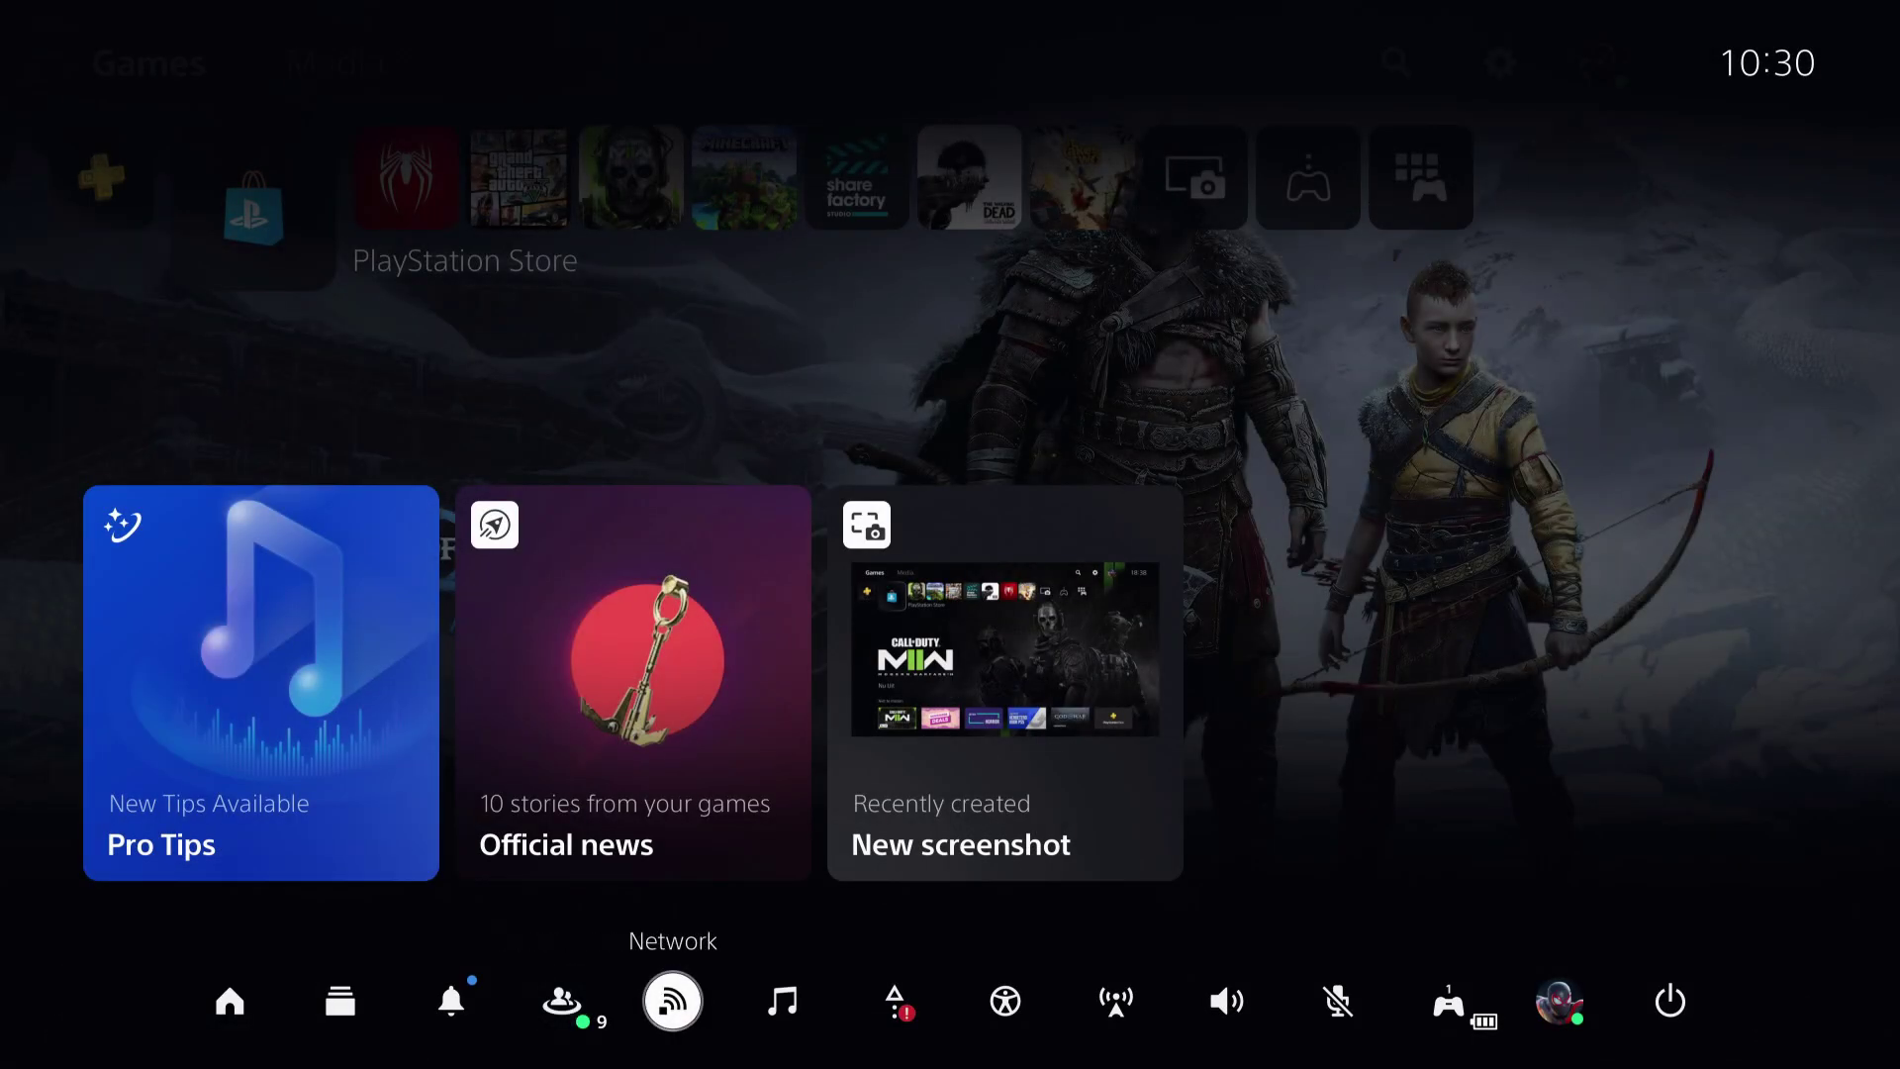
key("Return")
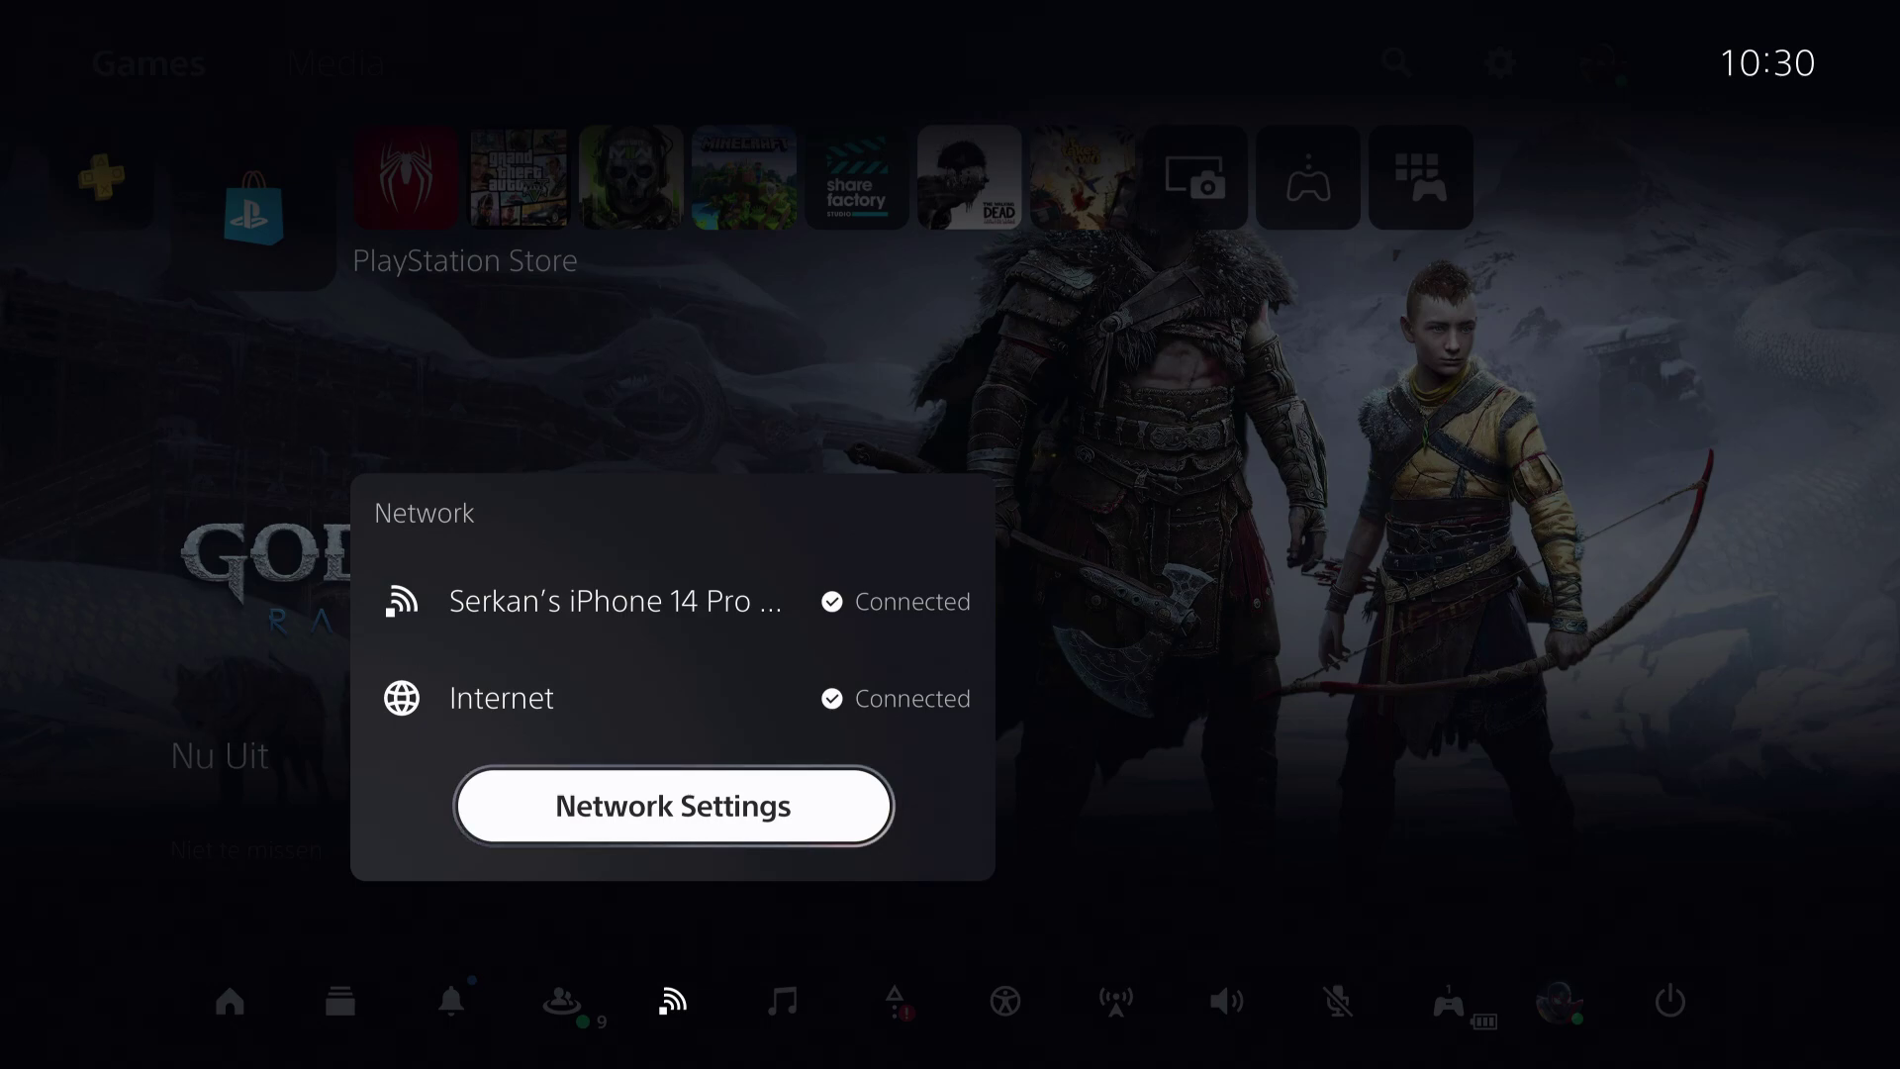
key("Return")
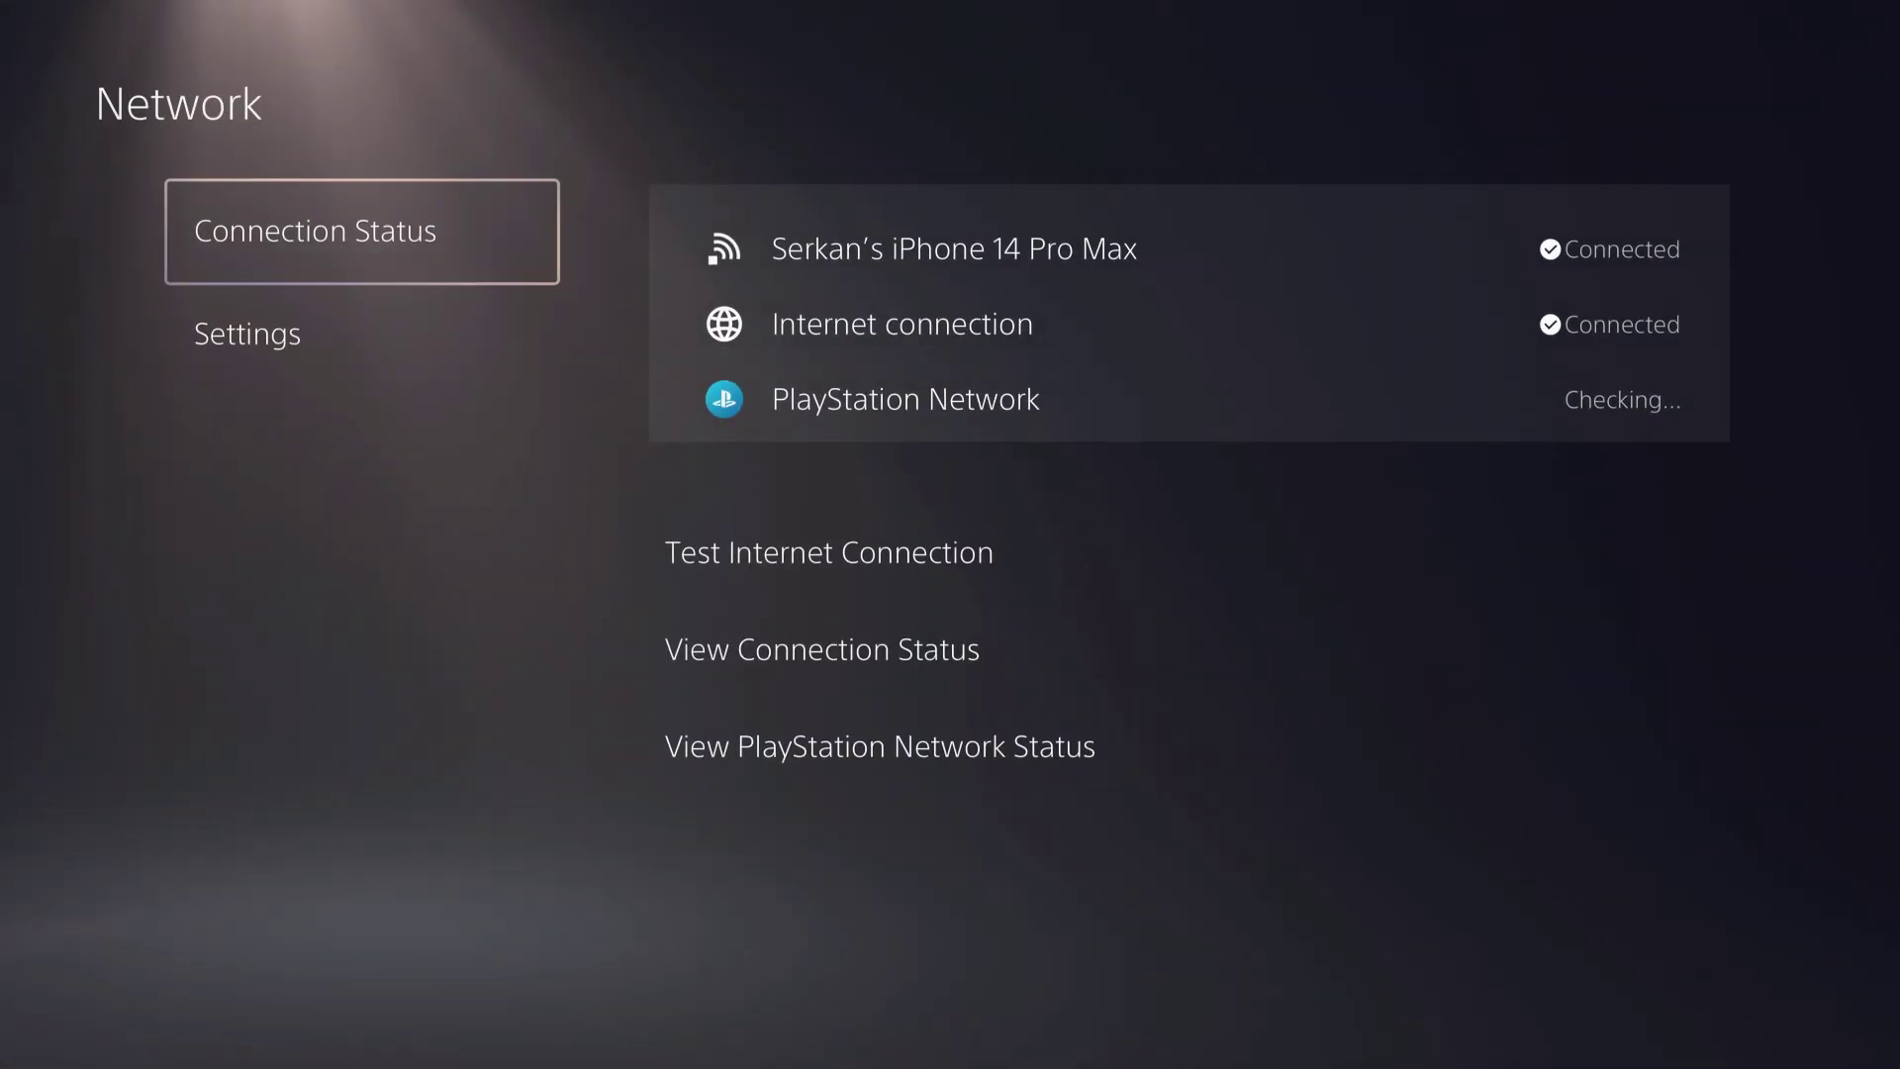
- Toggle Connect to the Internet off and back on in the network settings, and open Set Up Internet Connection
key("Down")
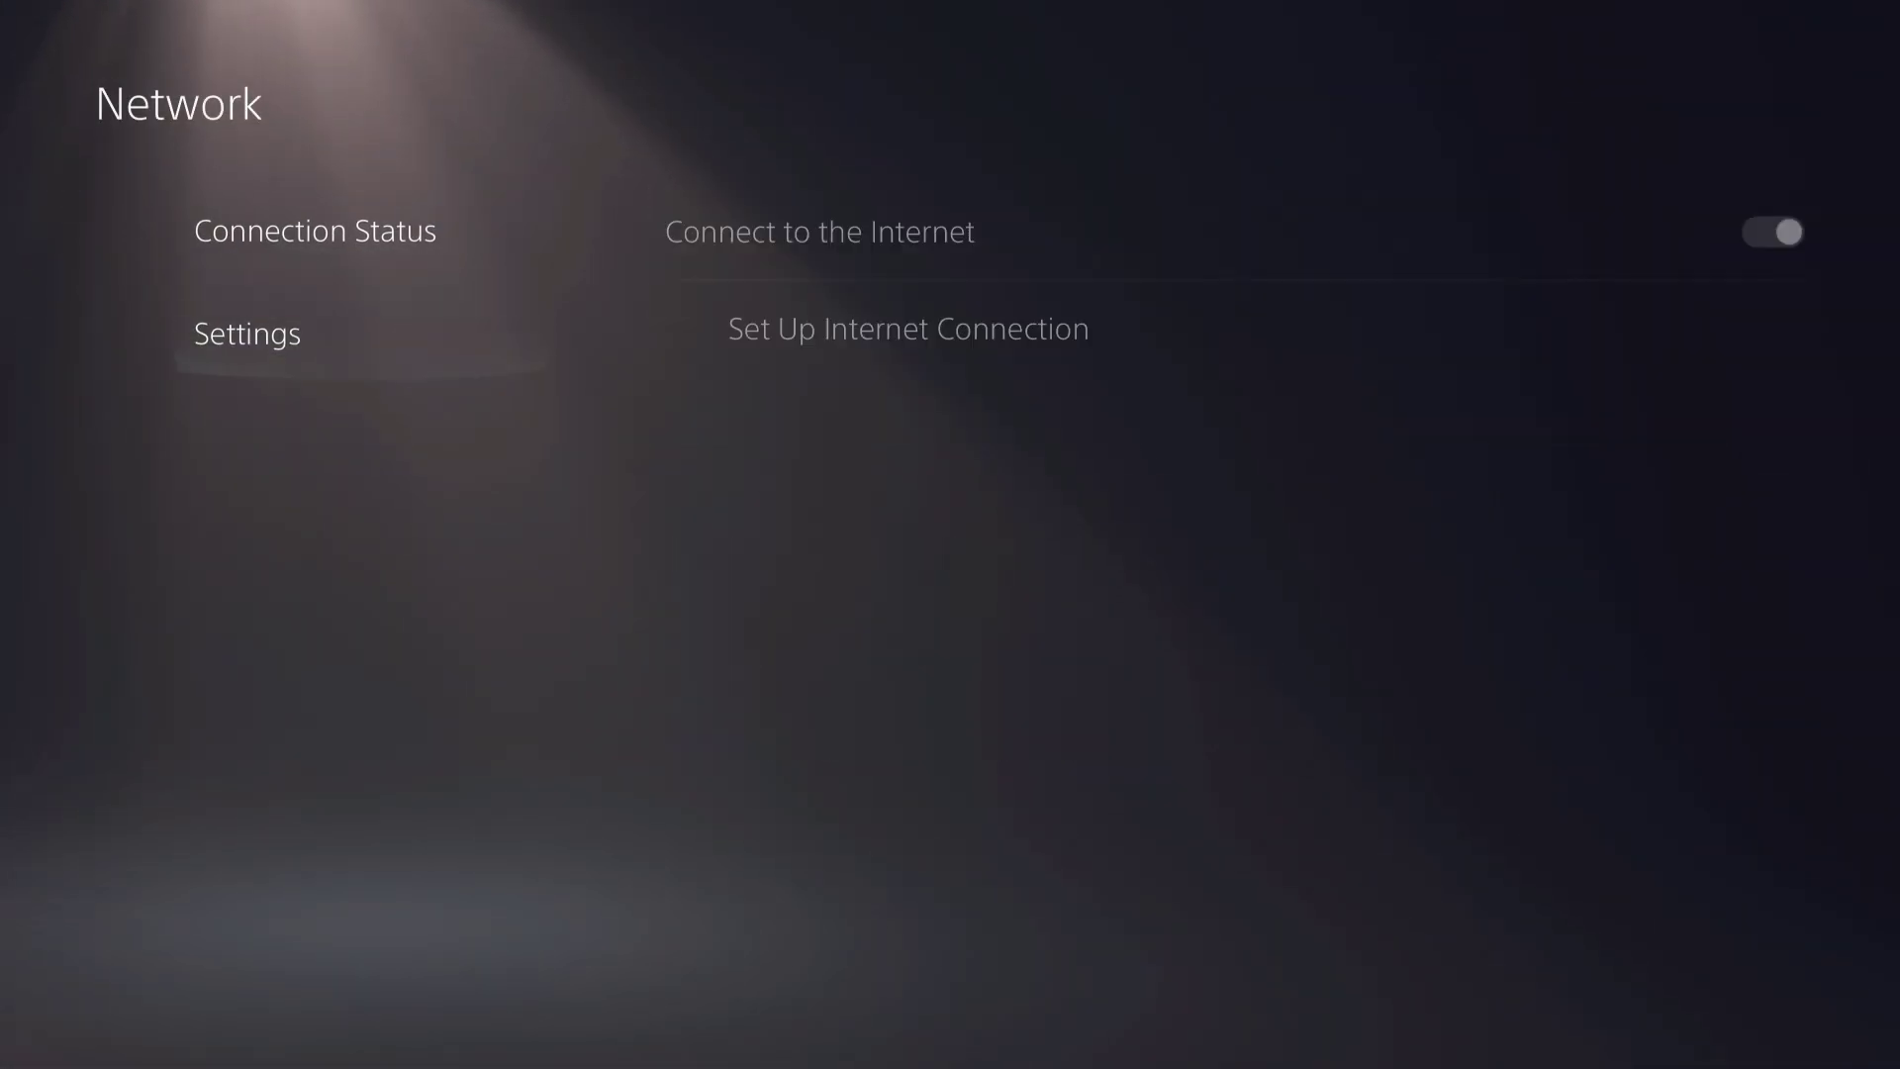
key("Right")
key("Return")
key("Return")
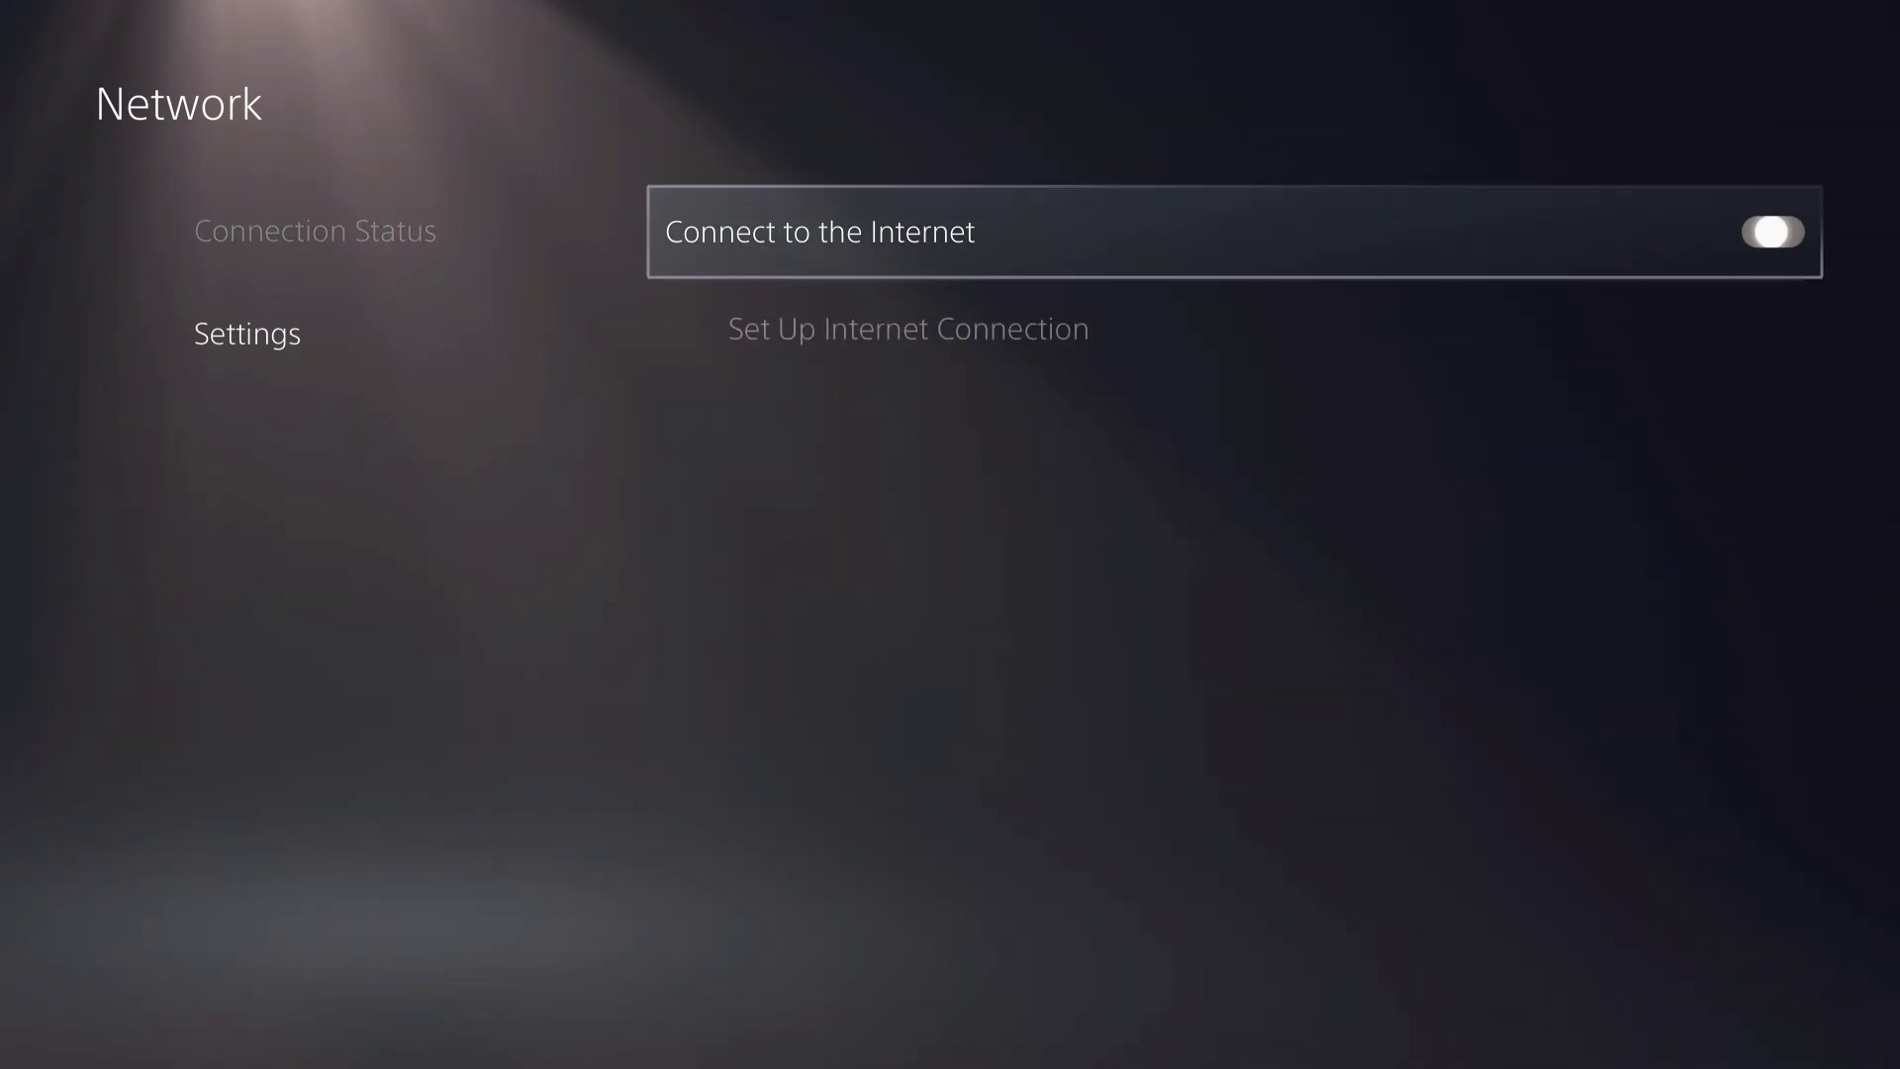
key("Down")
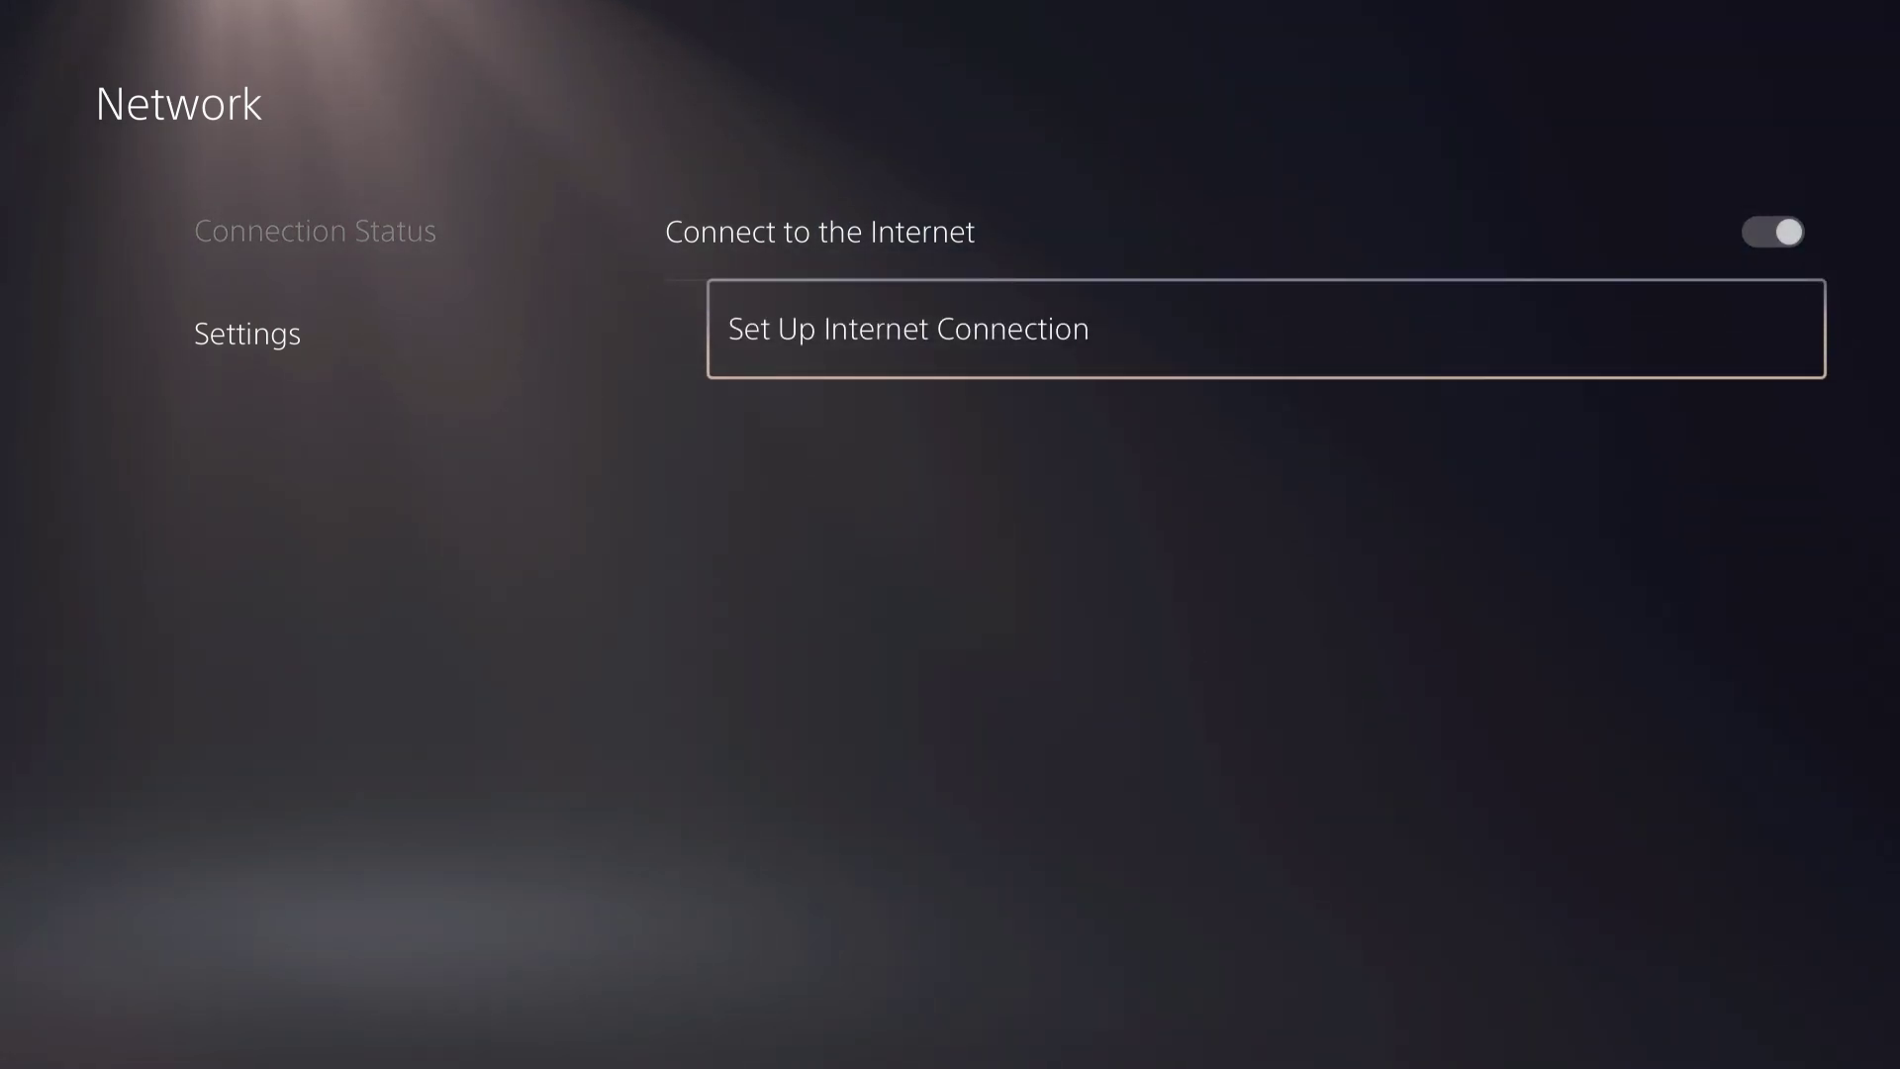
key("Return")
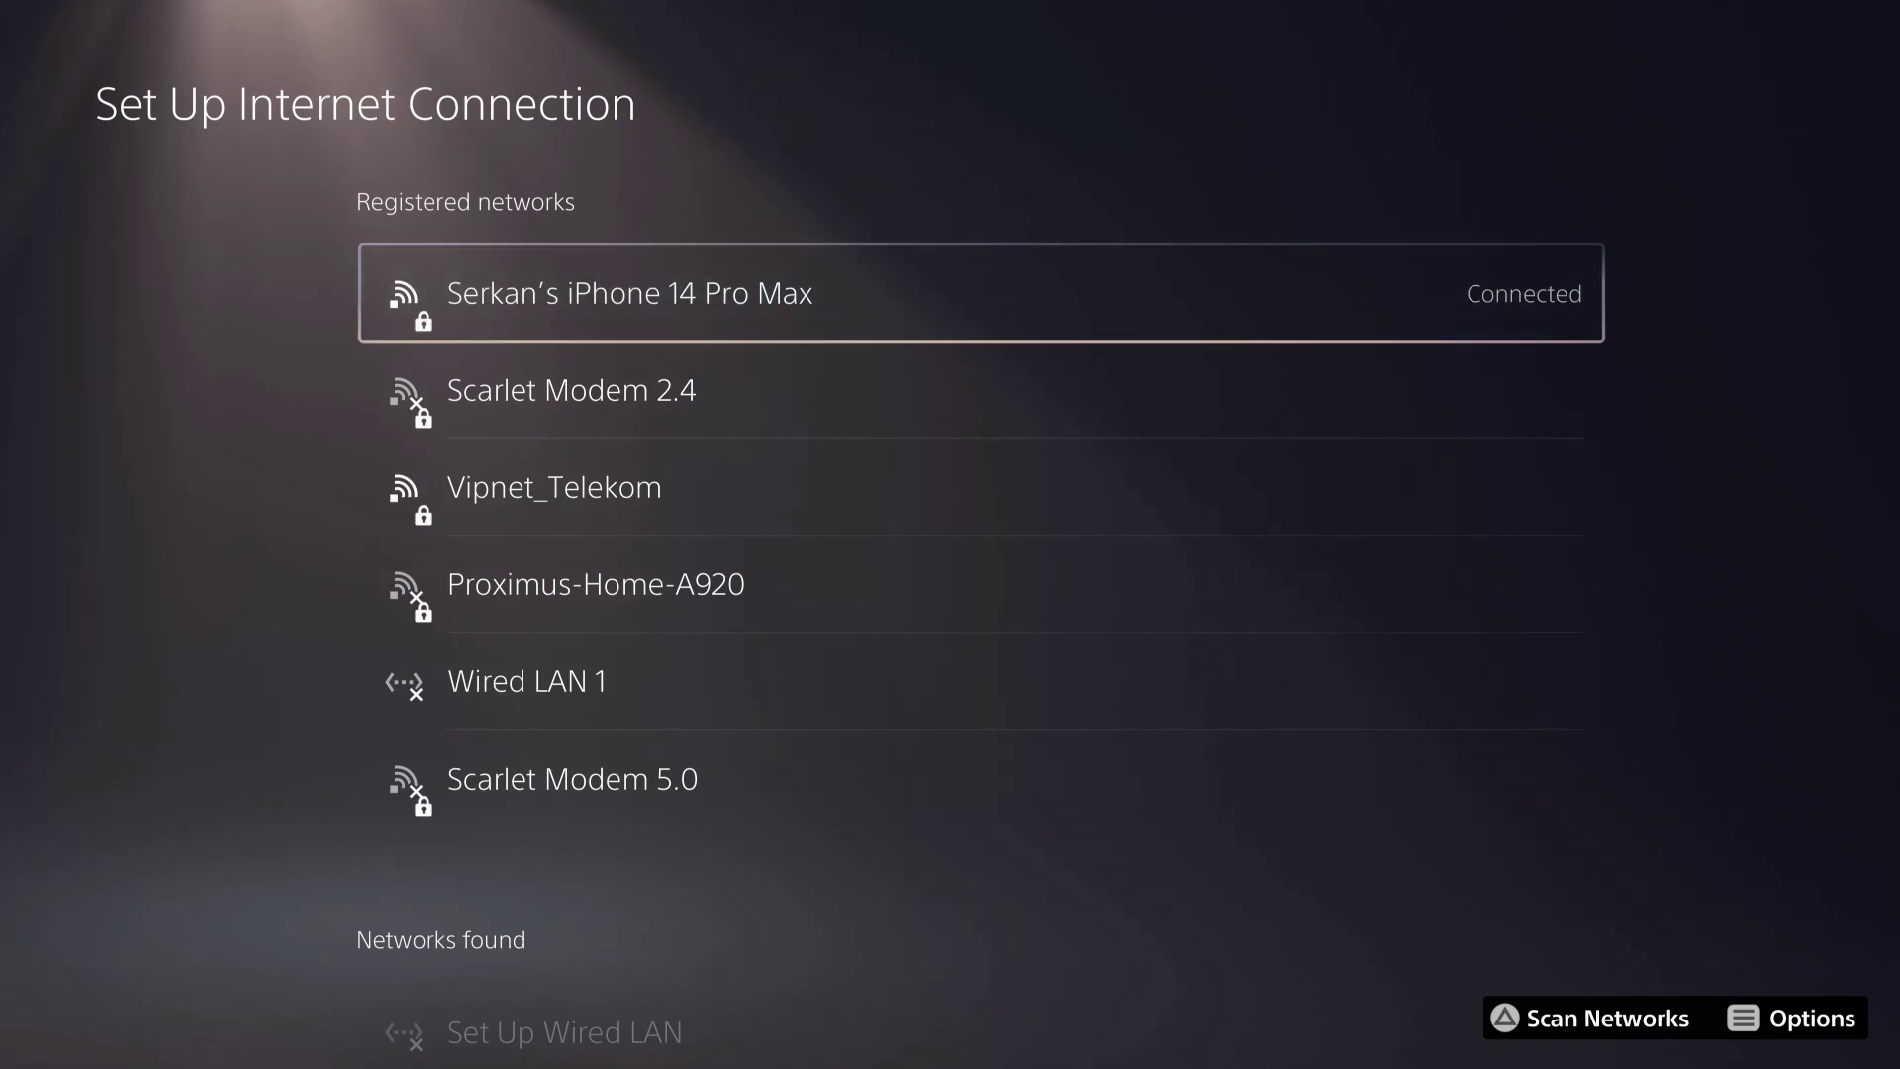
- Examine the registered networks, comparing the Scarlet Modem 2.4 entry with Wired LAN 1, and leave the network setup
key("Down")
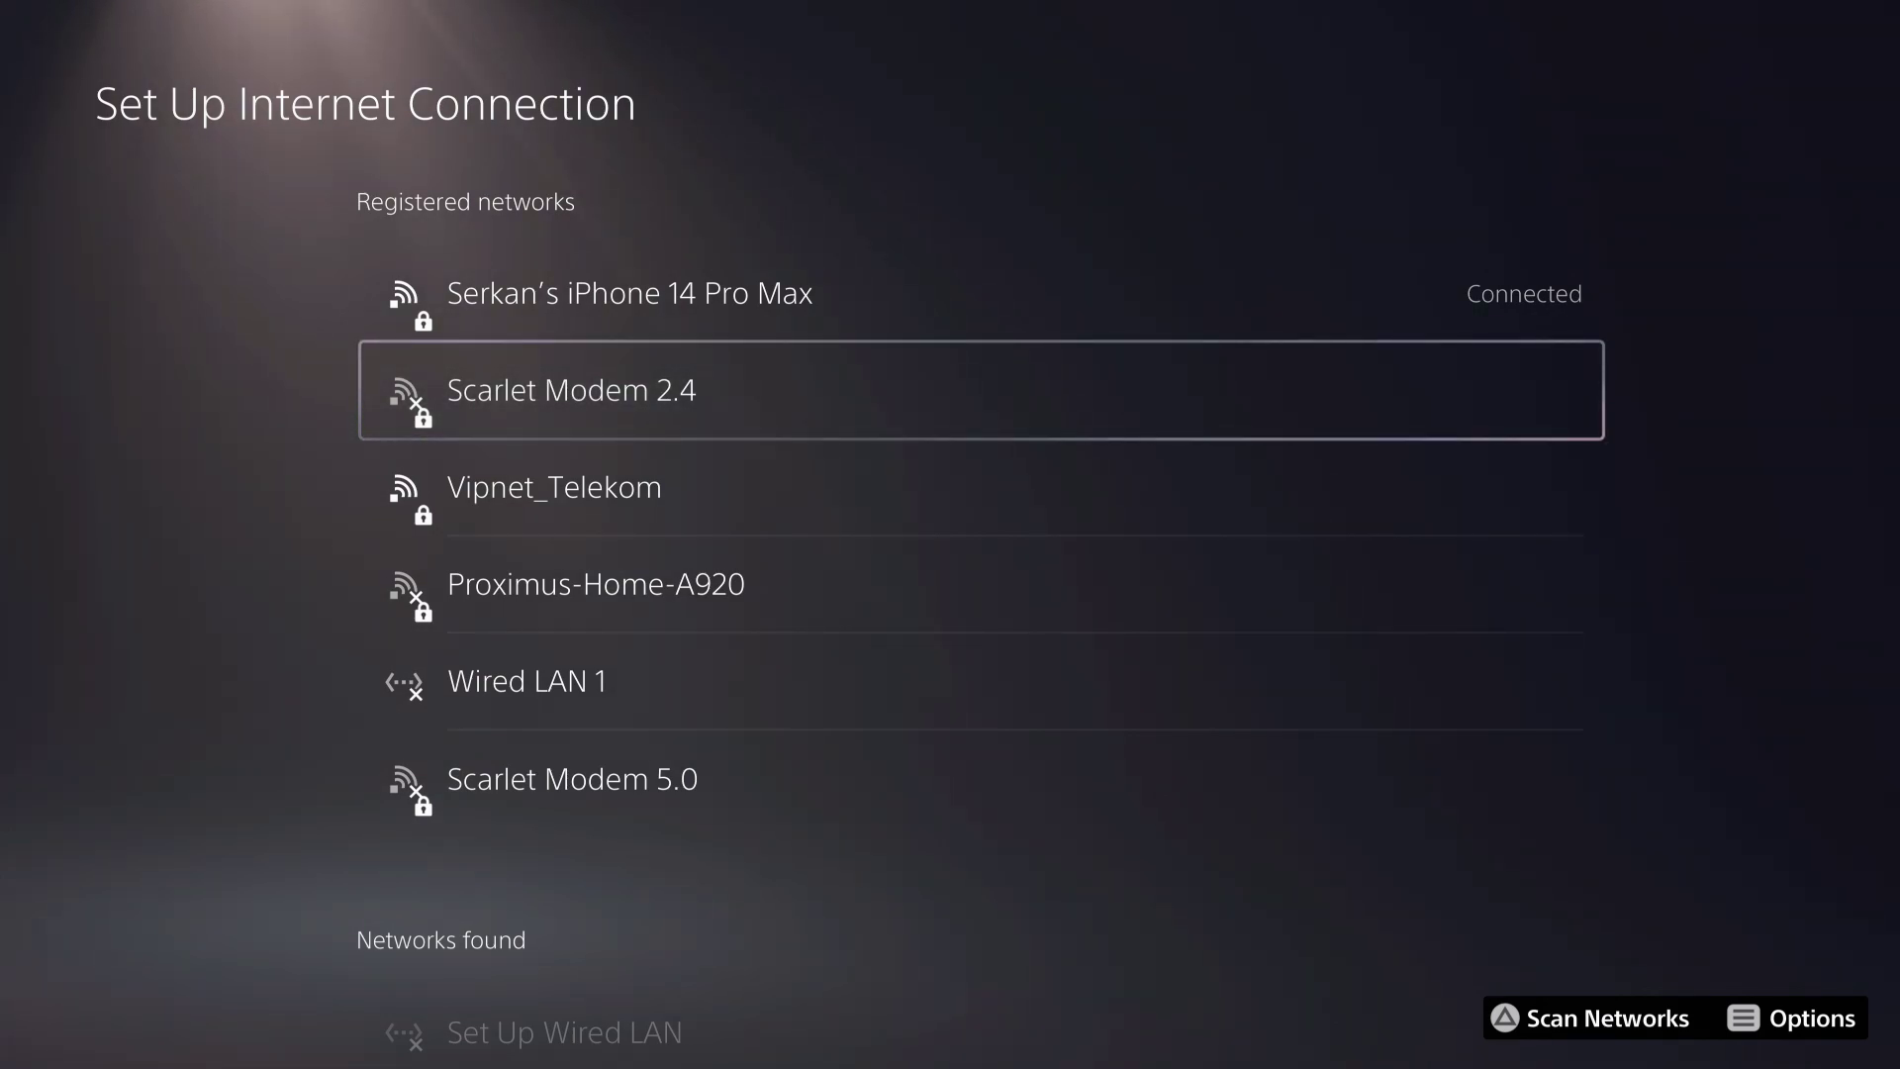
key("Down")
key("Up")
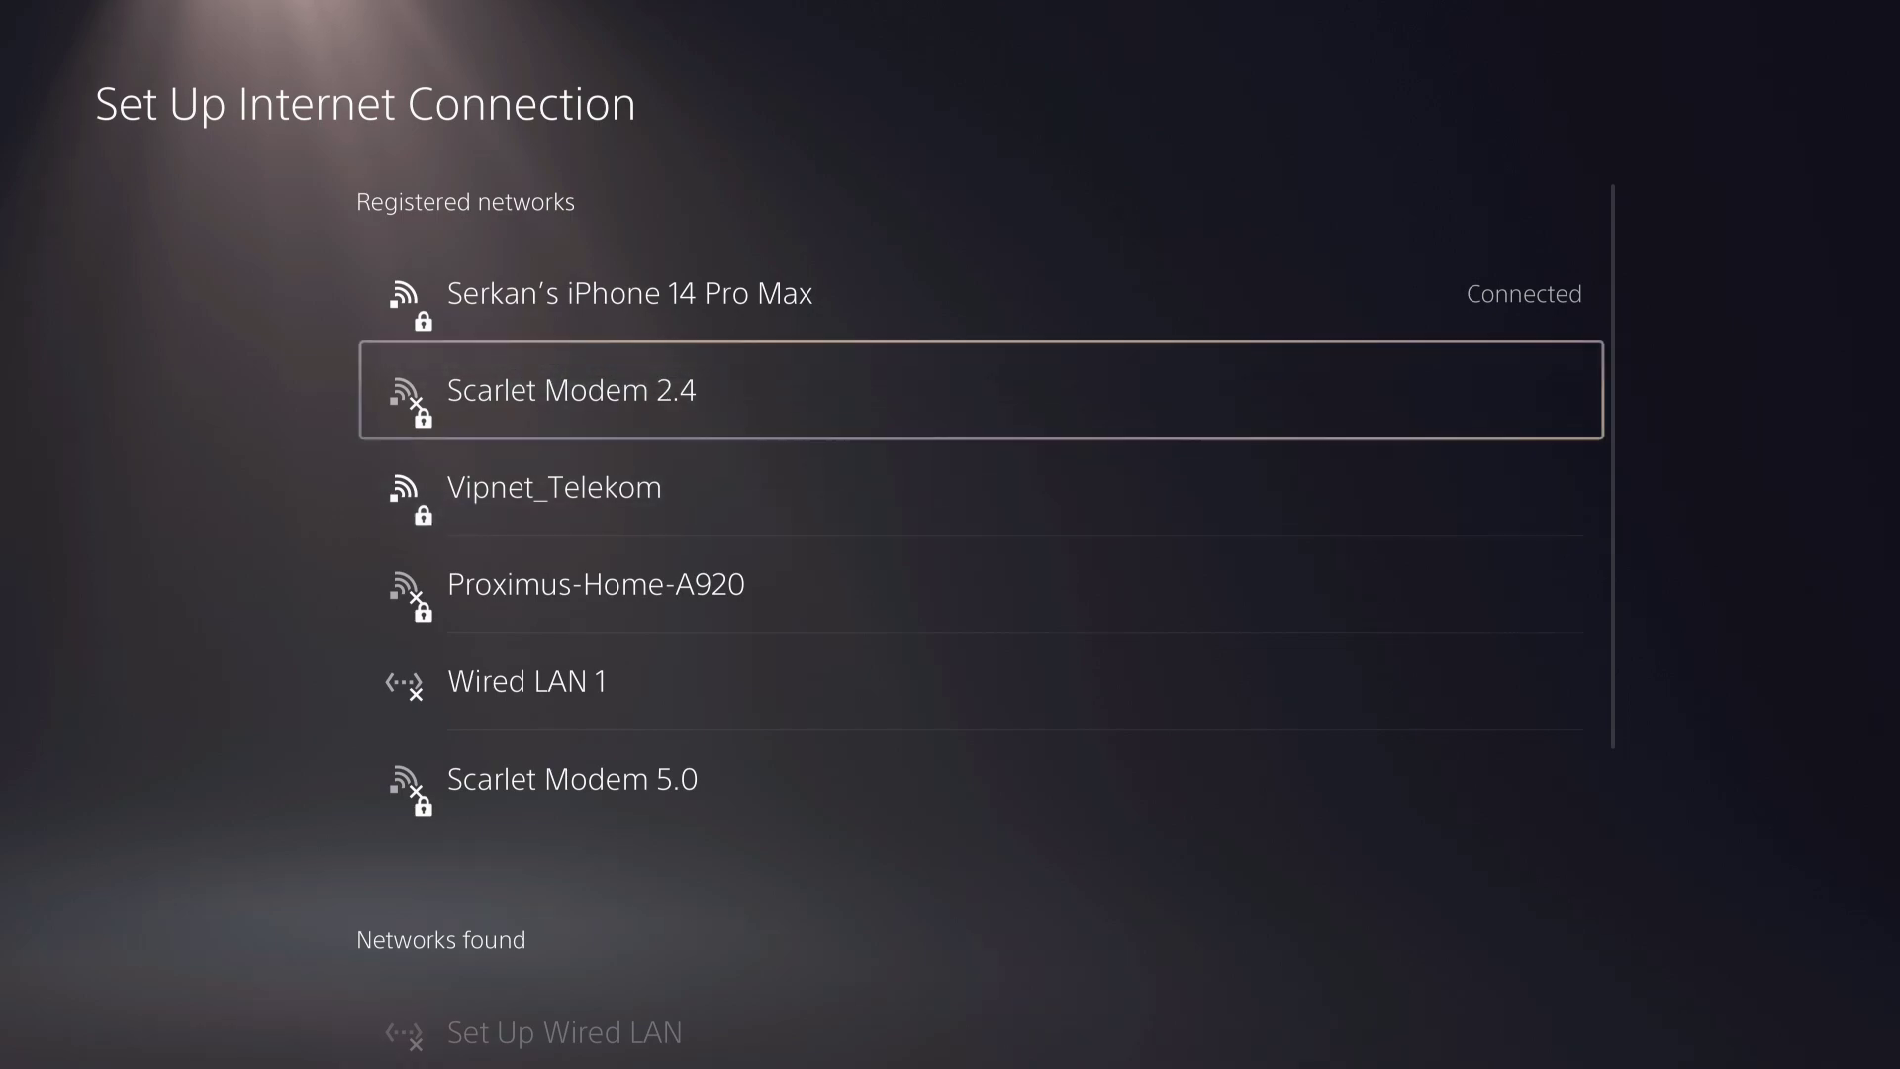
key("Down")
key("Down")
key("Down")
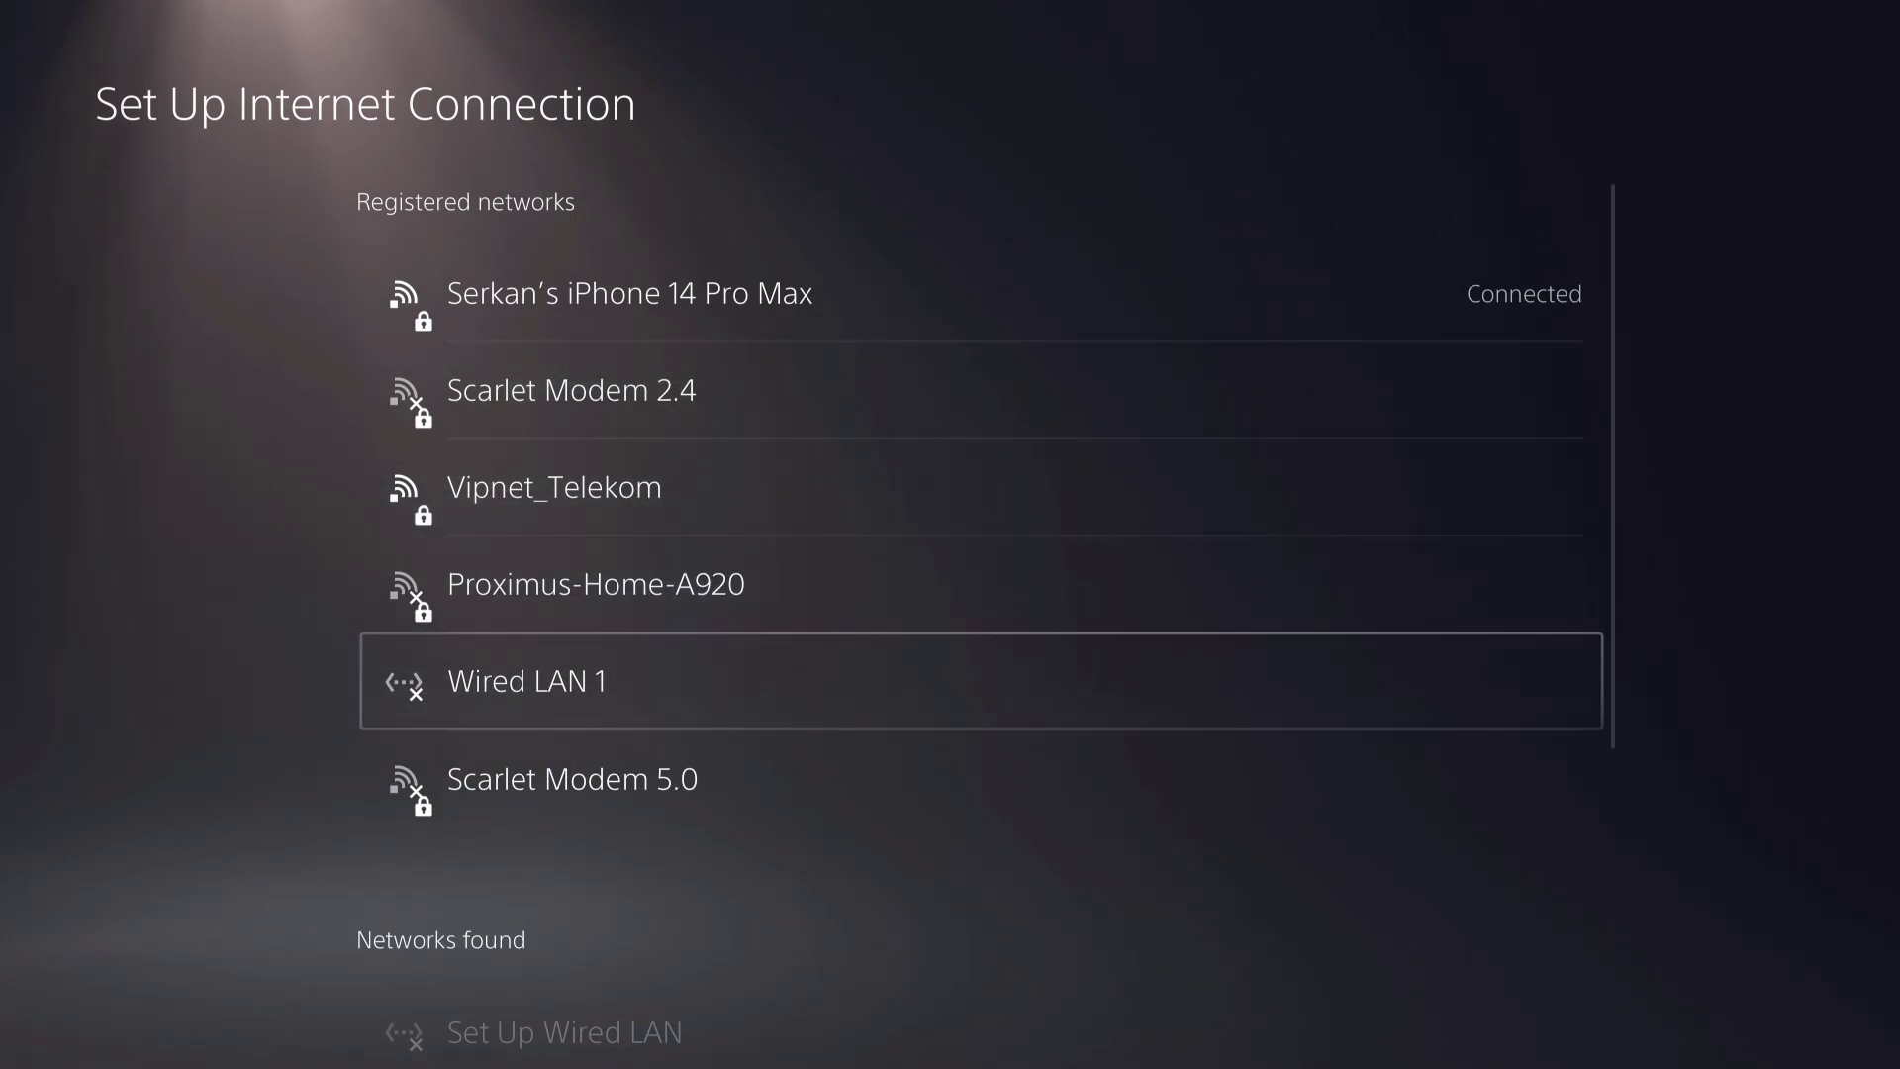
key("Up")
key("Up")
key("Up")
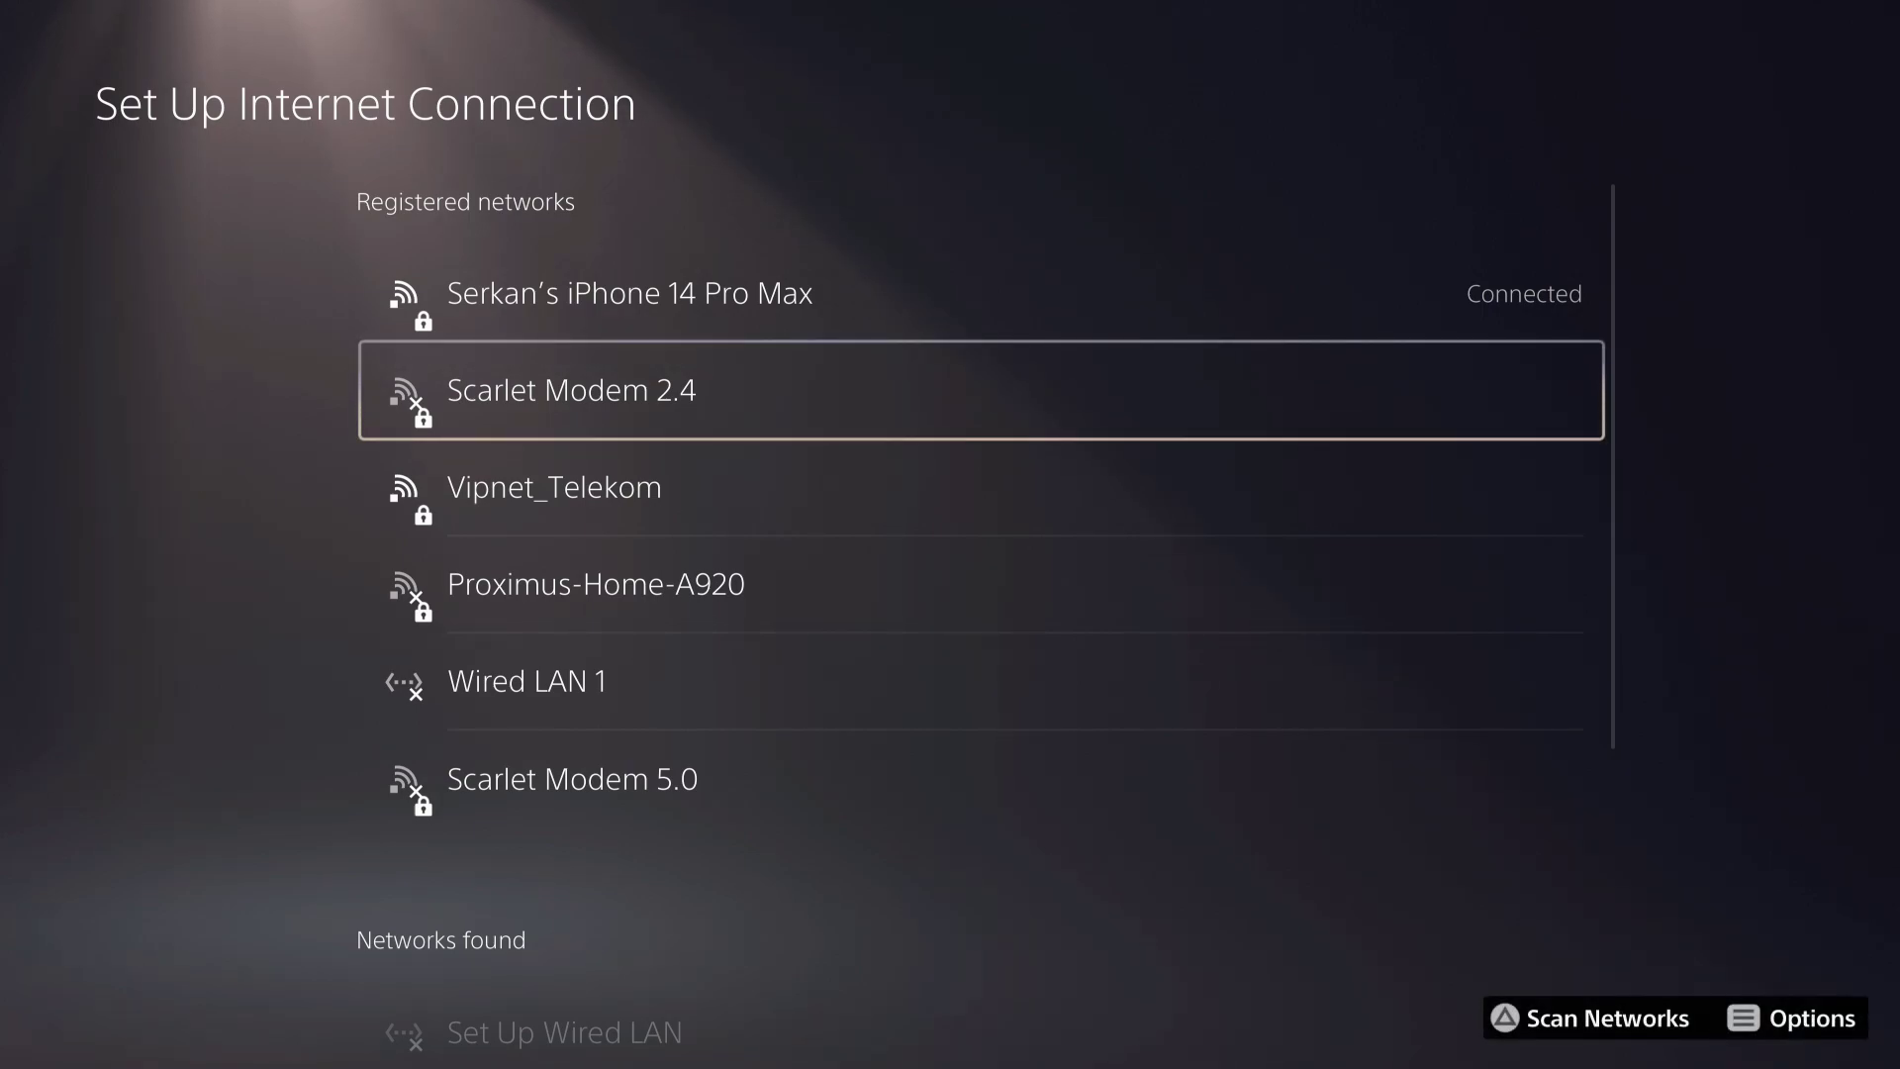
key("Down")
key("Down")
key("Down")
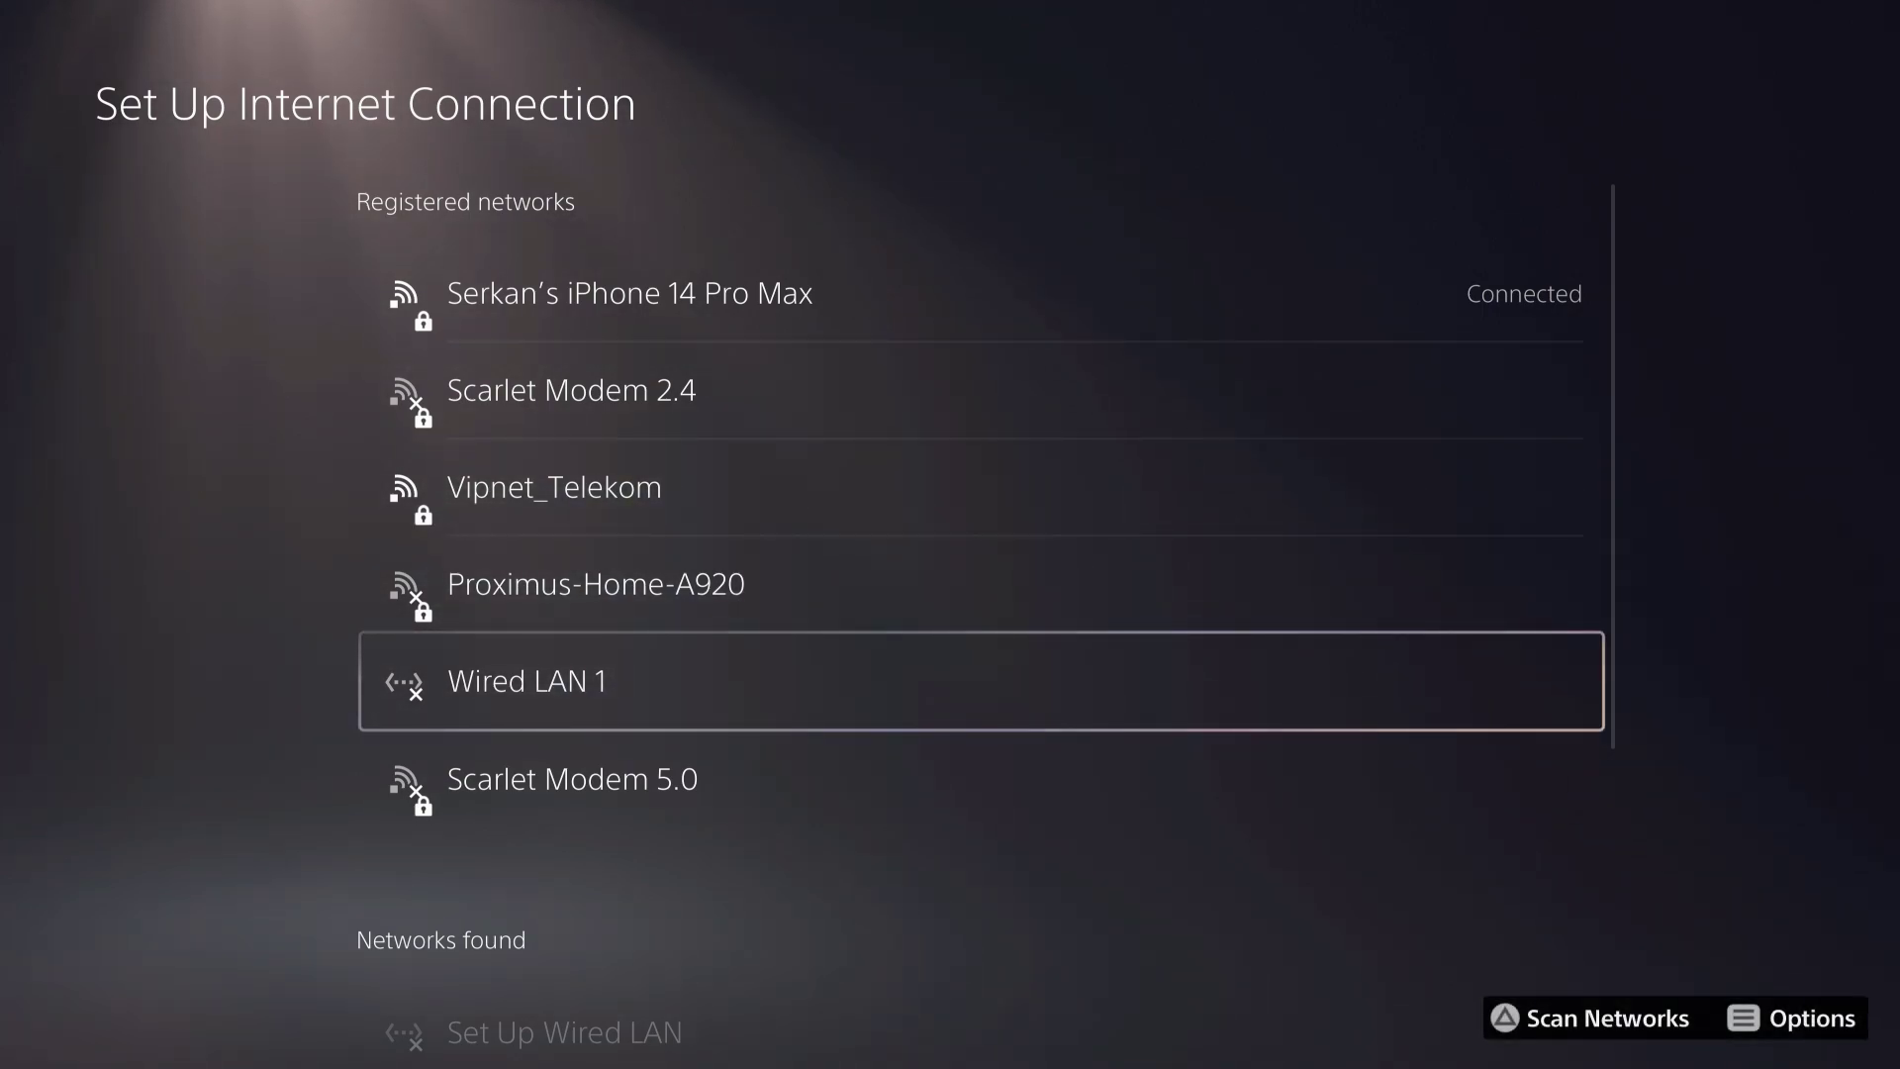
key("Up")
key("Up")
key("Up")
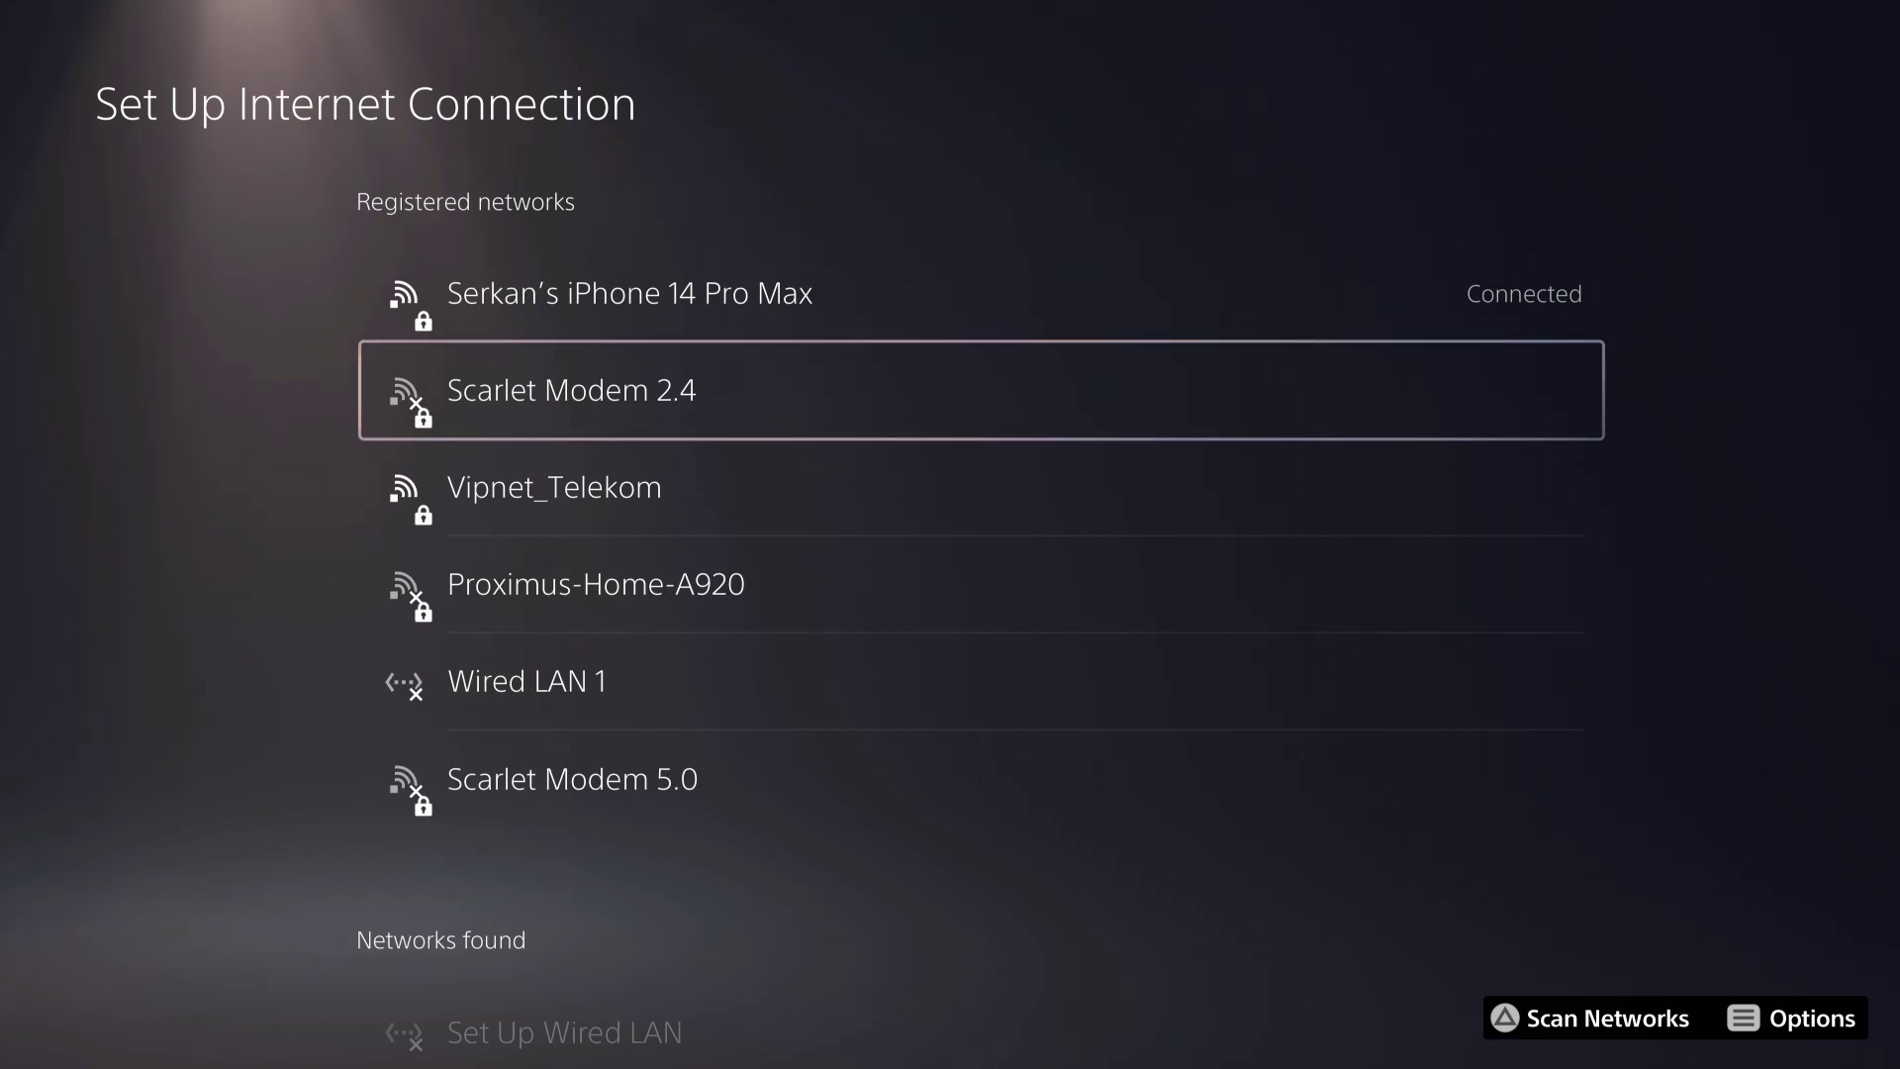
key("Down")
key("Down")
key("Down")
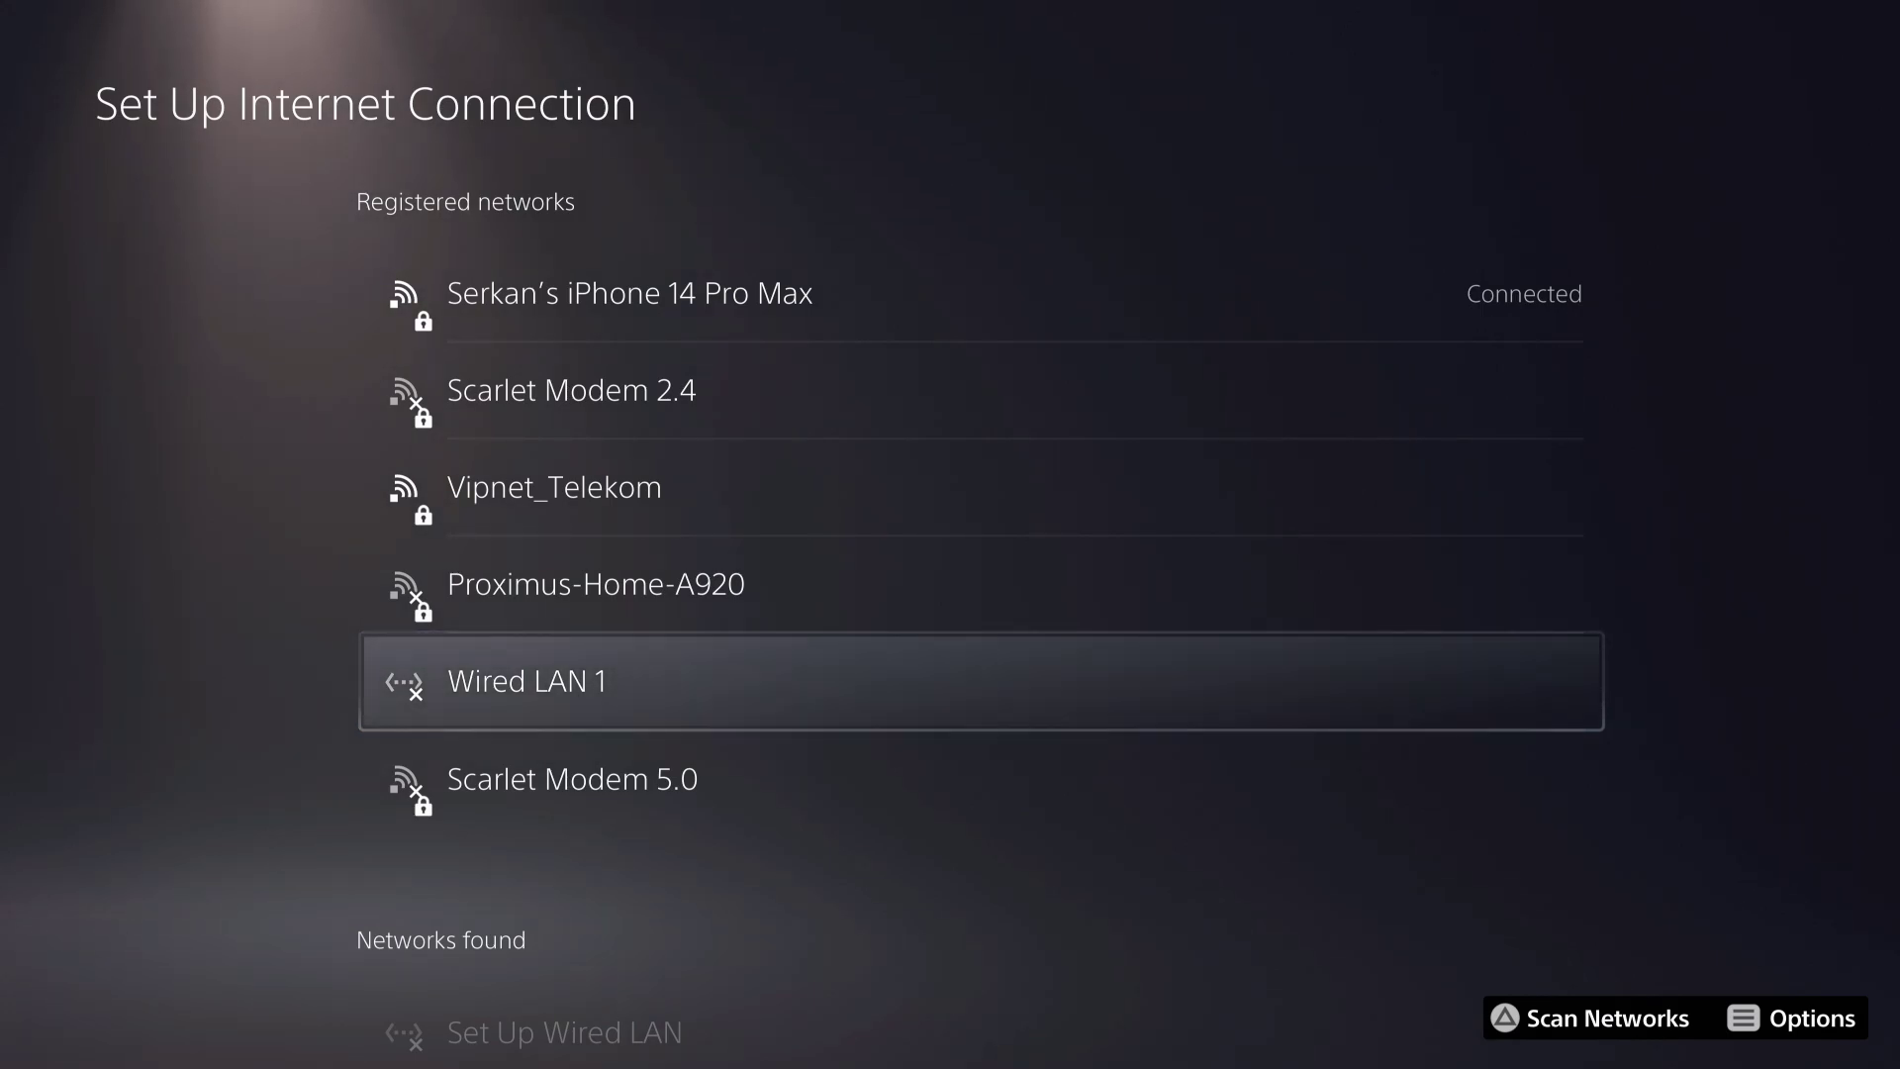
key("Escape")
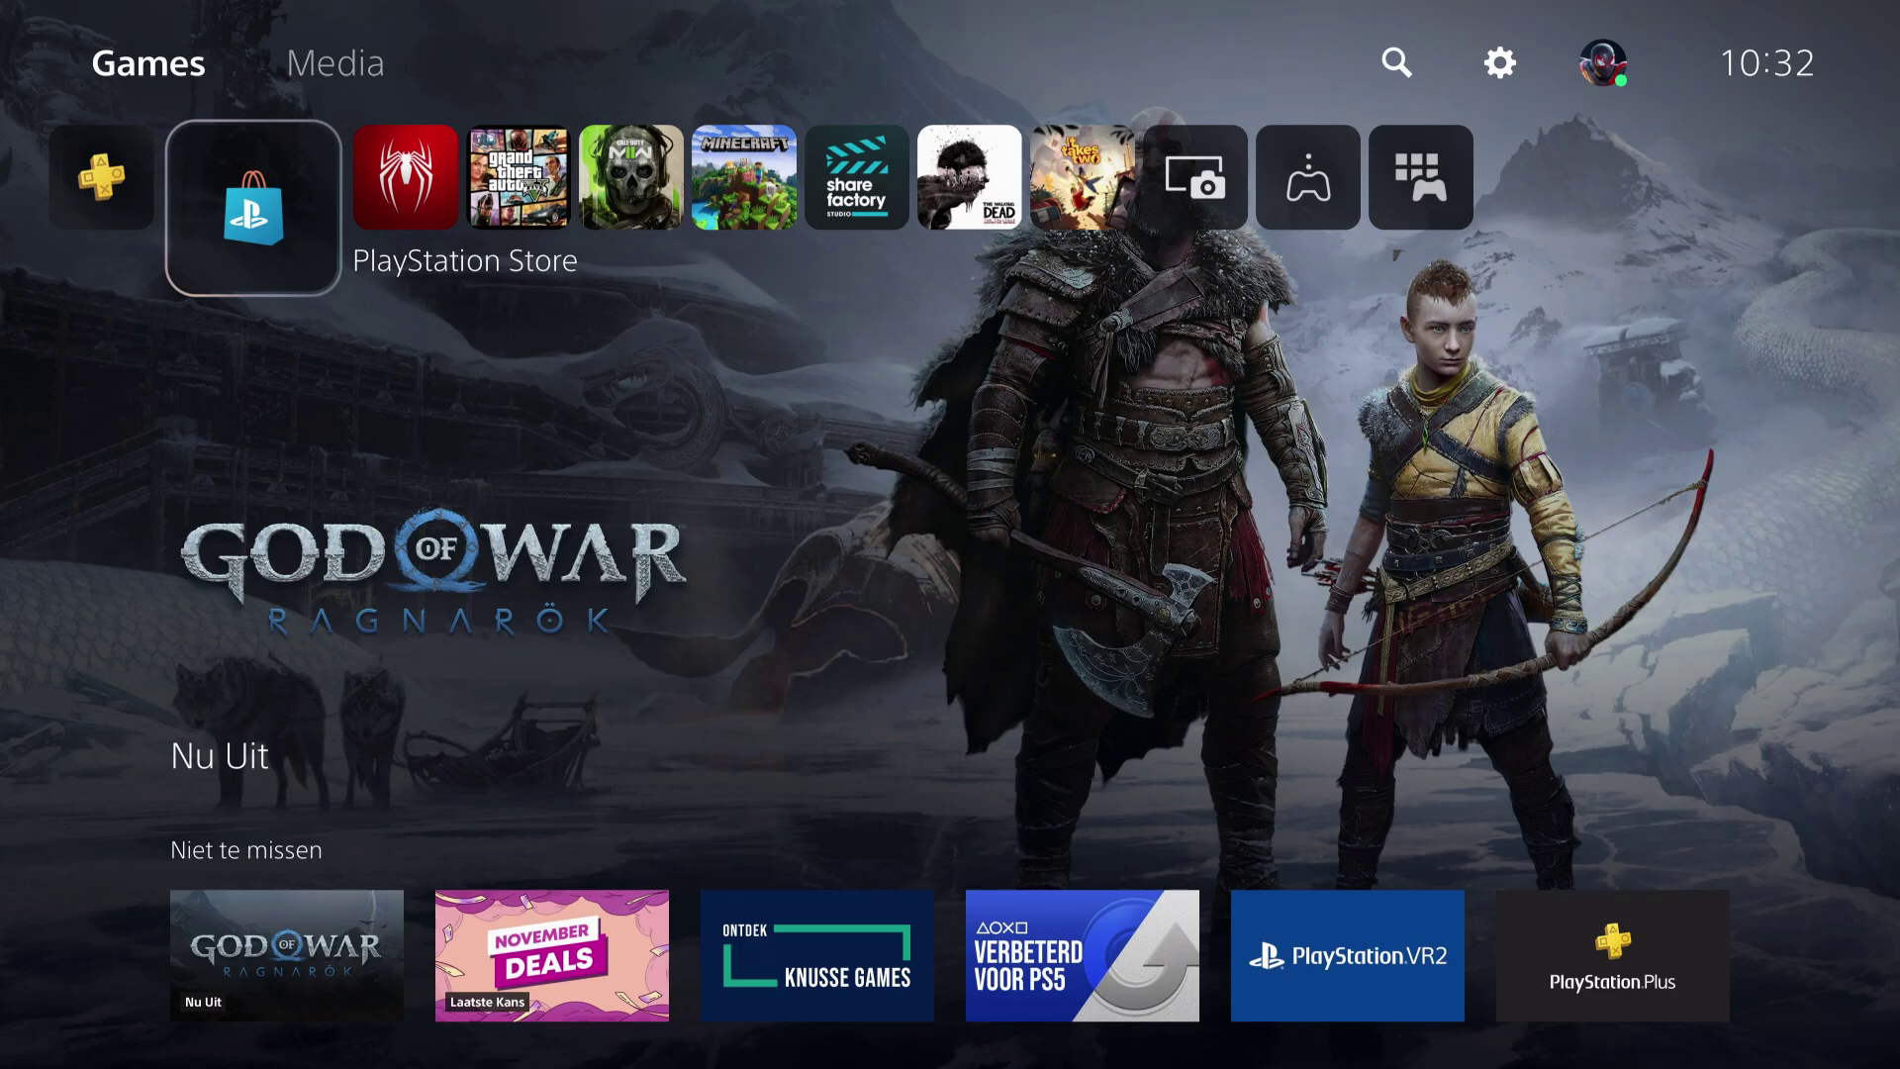
key("Right")
key("Right")
key("Right")
key("Right")
key("Right")
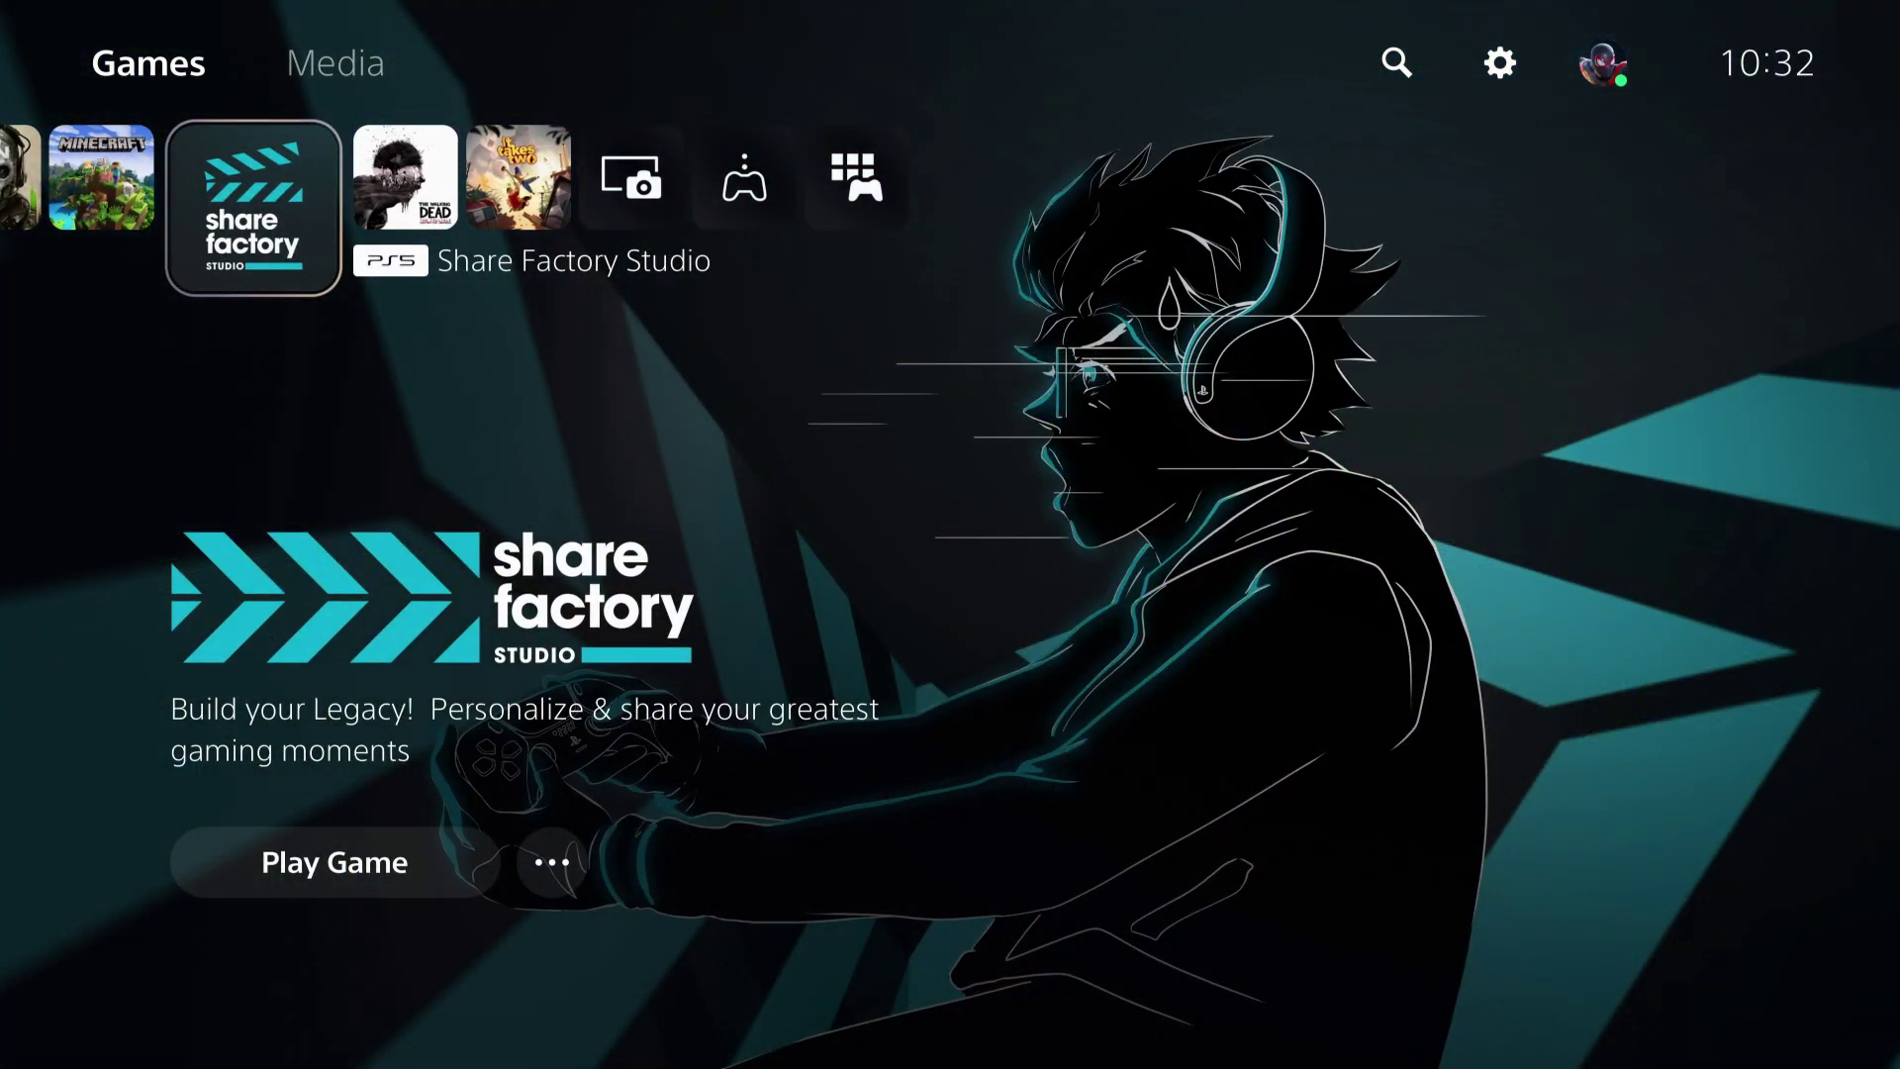
key("Left")
key("Left")
key("Left")
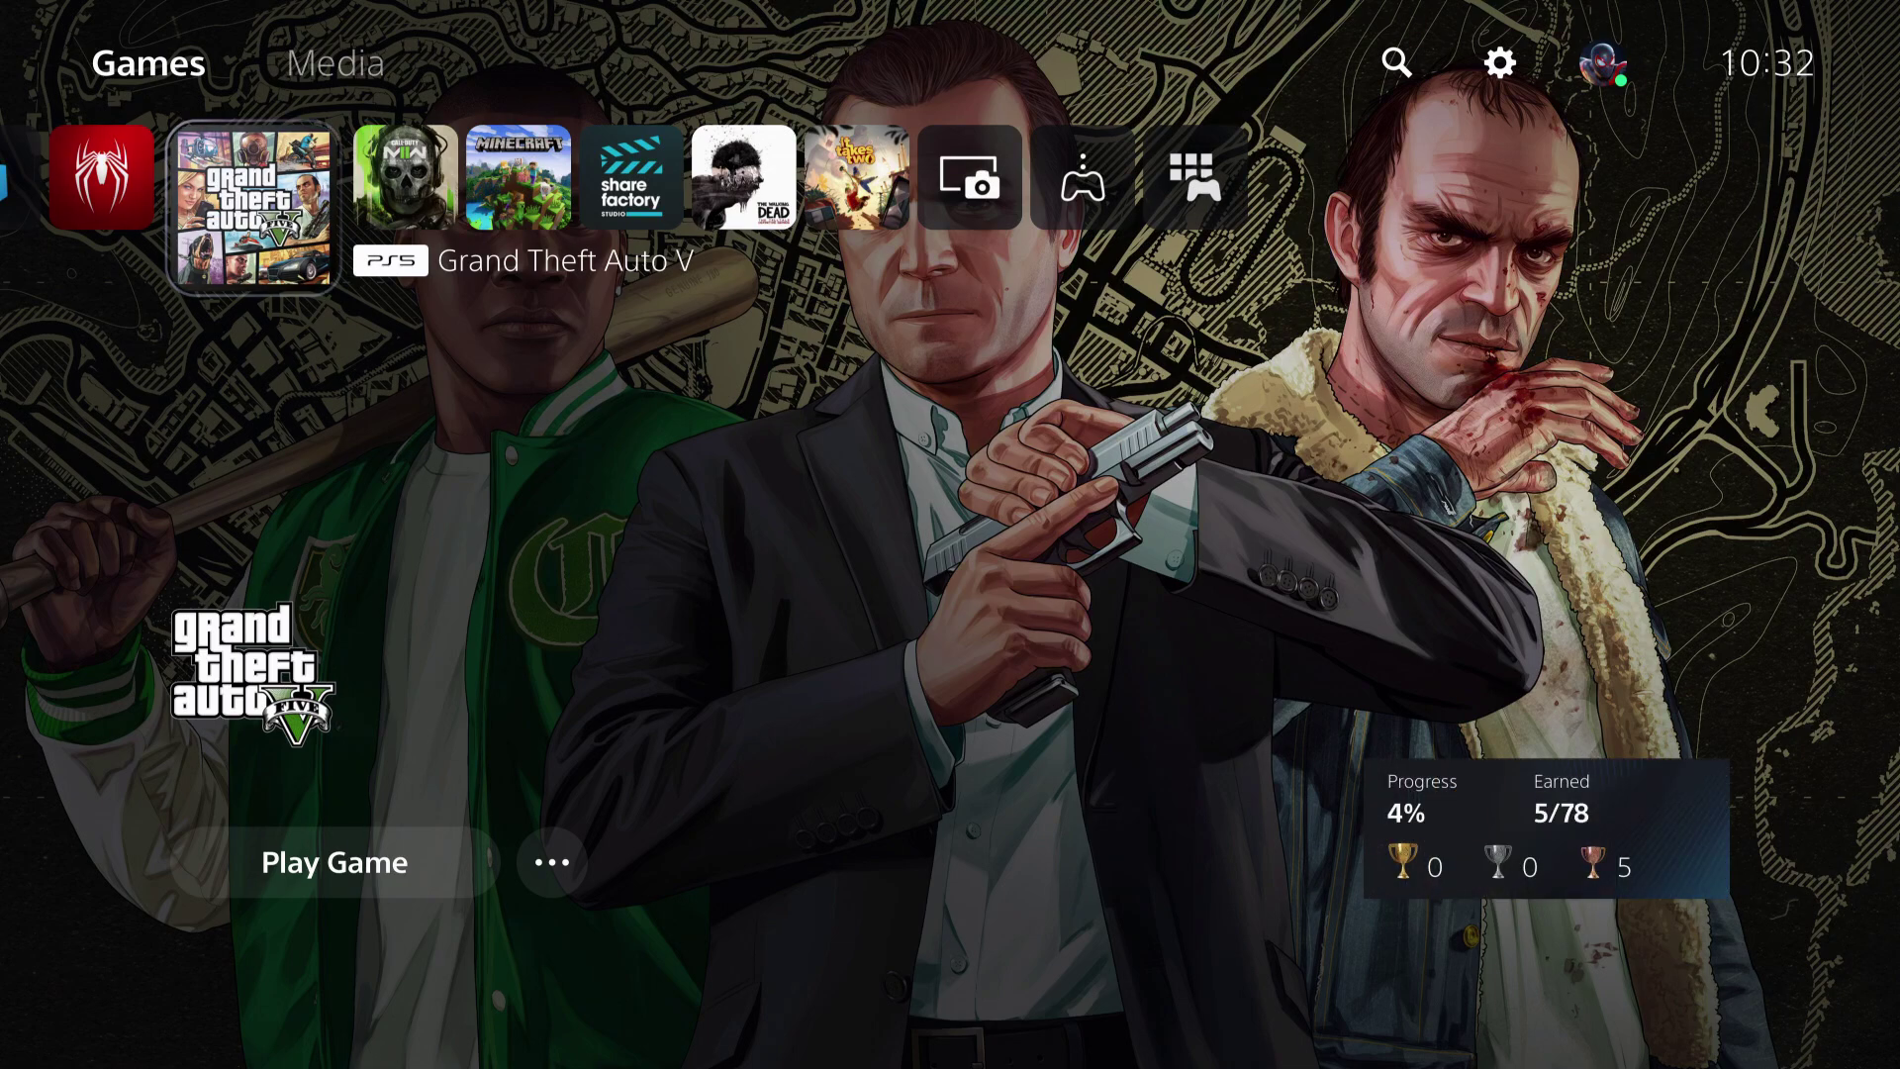
key("Left")
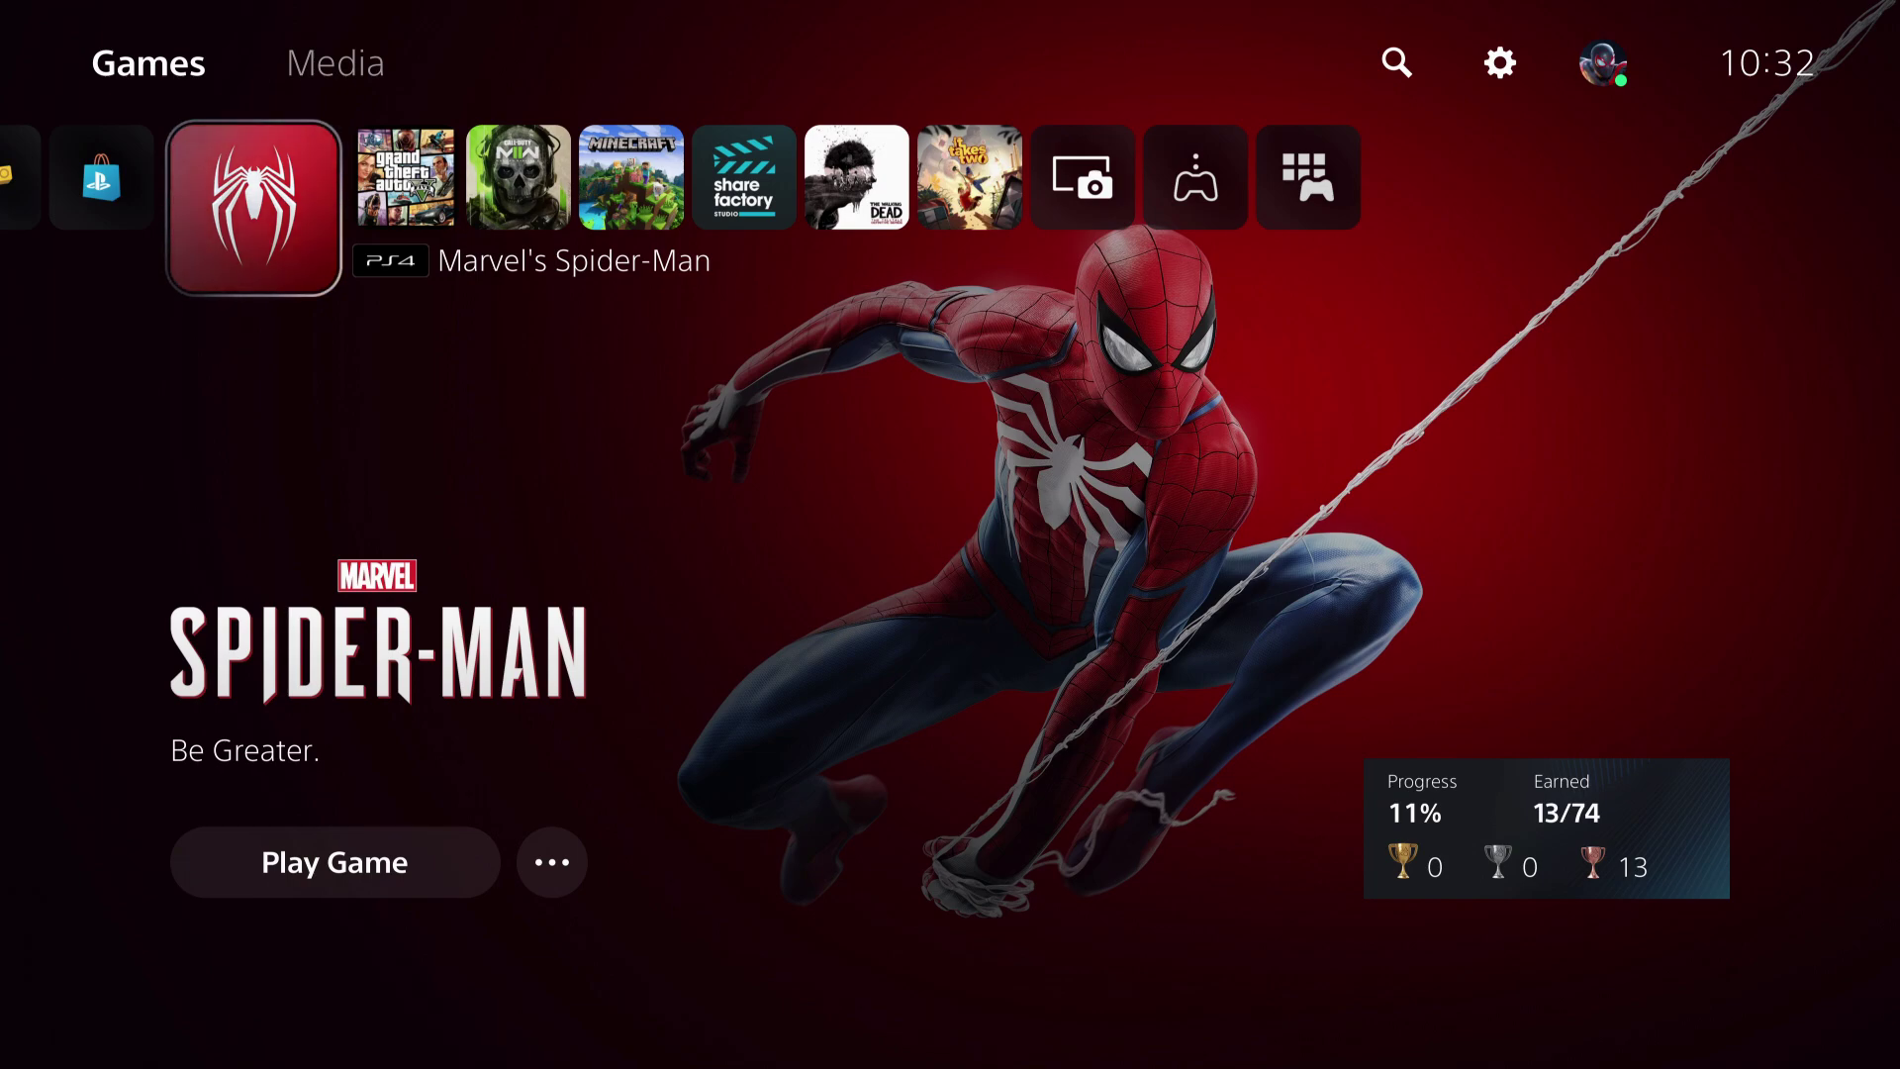
- Check the network and internet connection status in the control center, and return to the home screen
key("Escape")
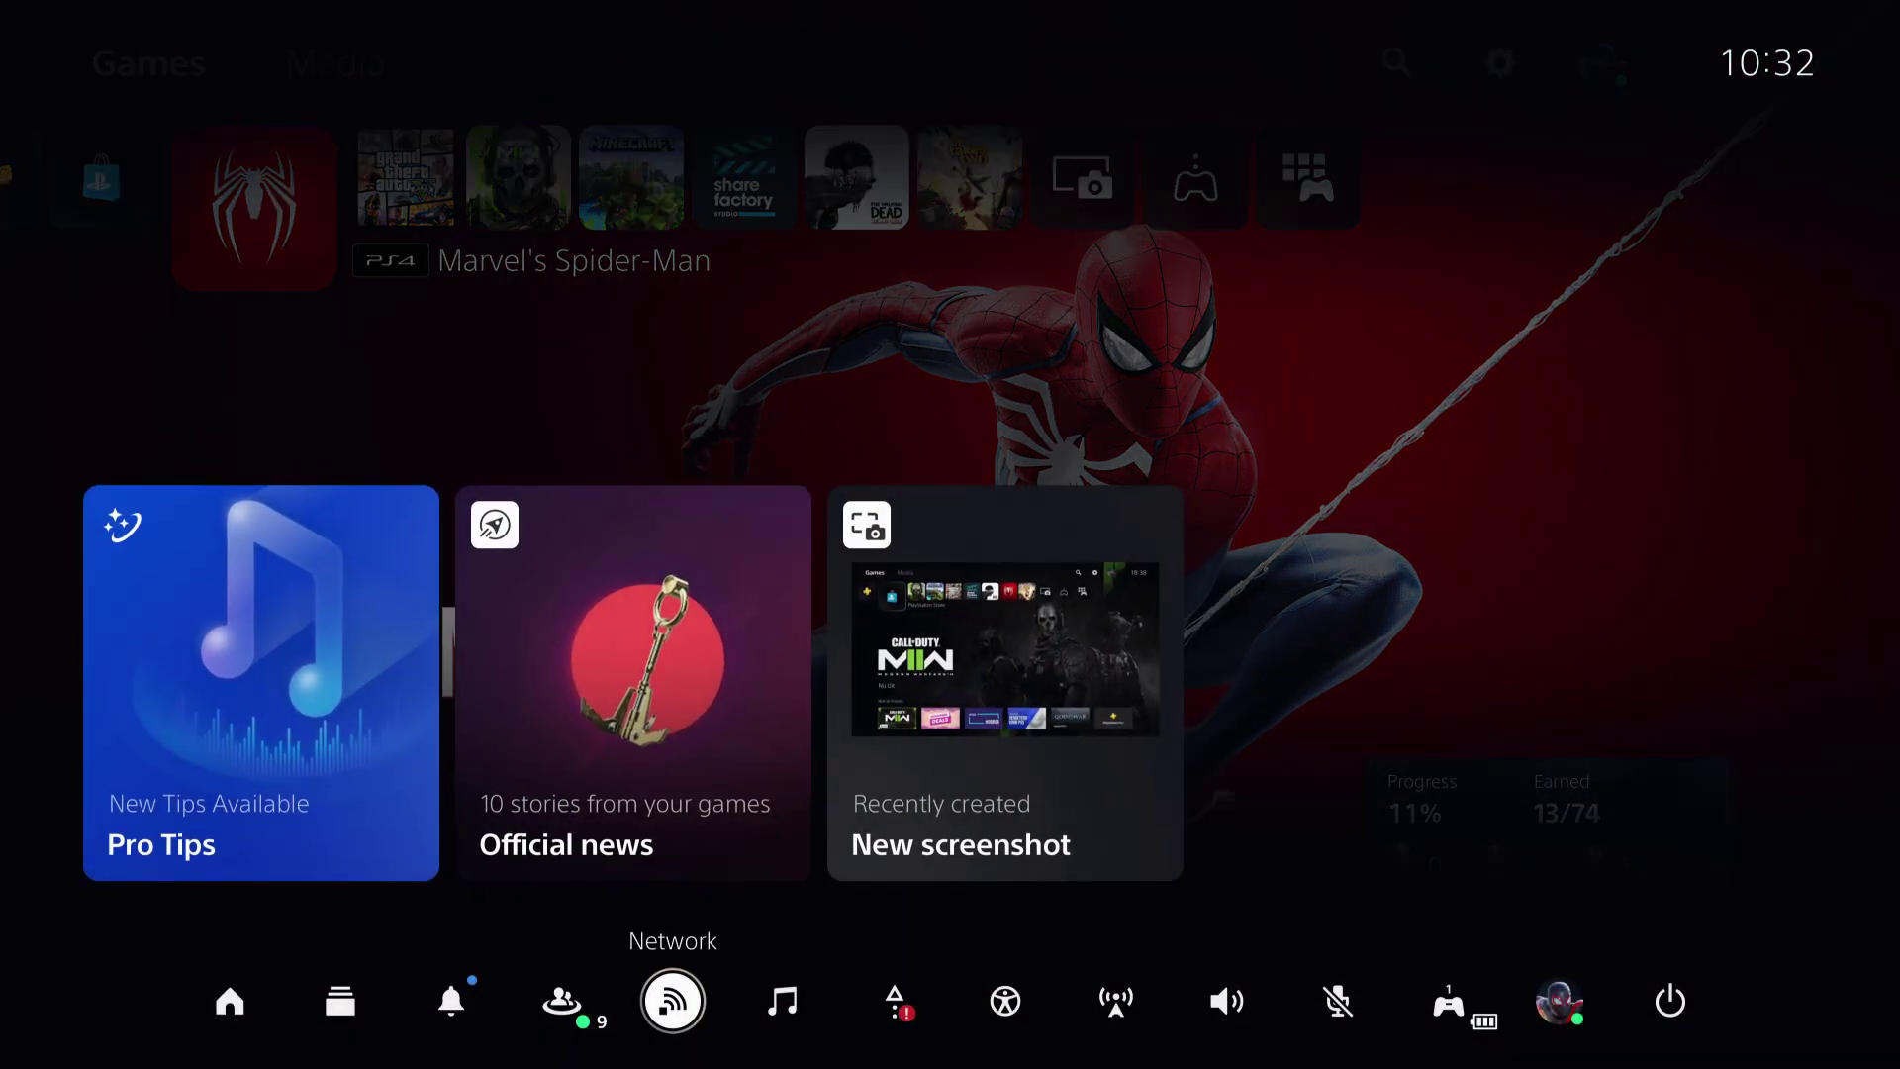
key("Return")
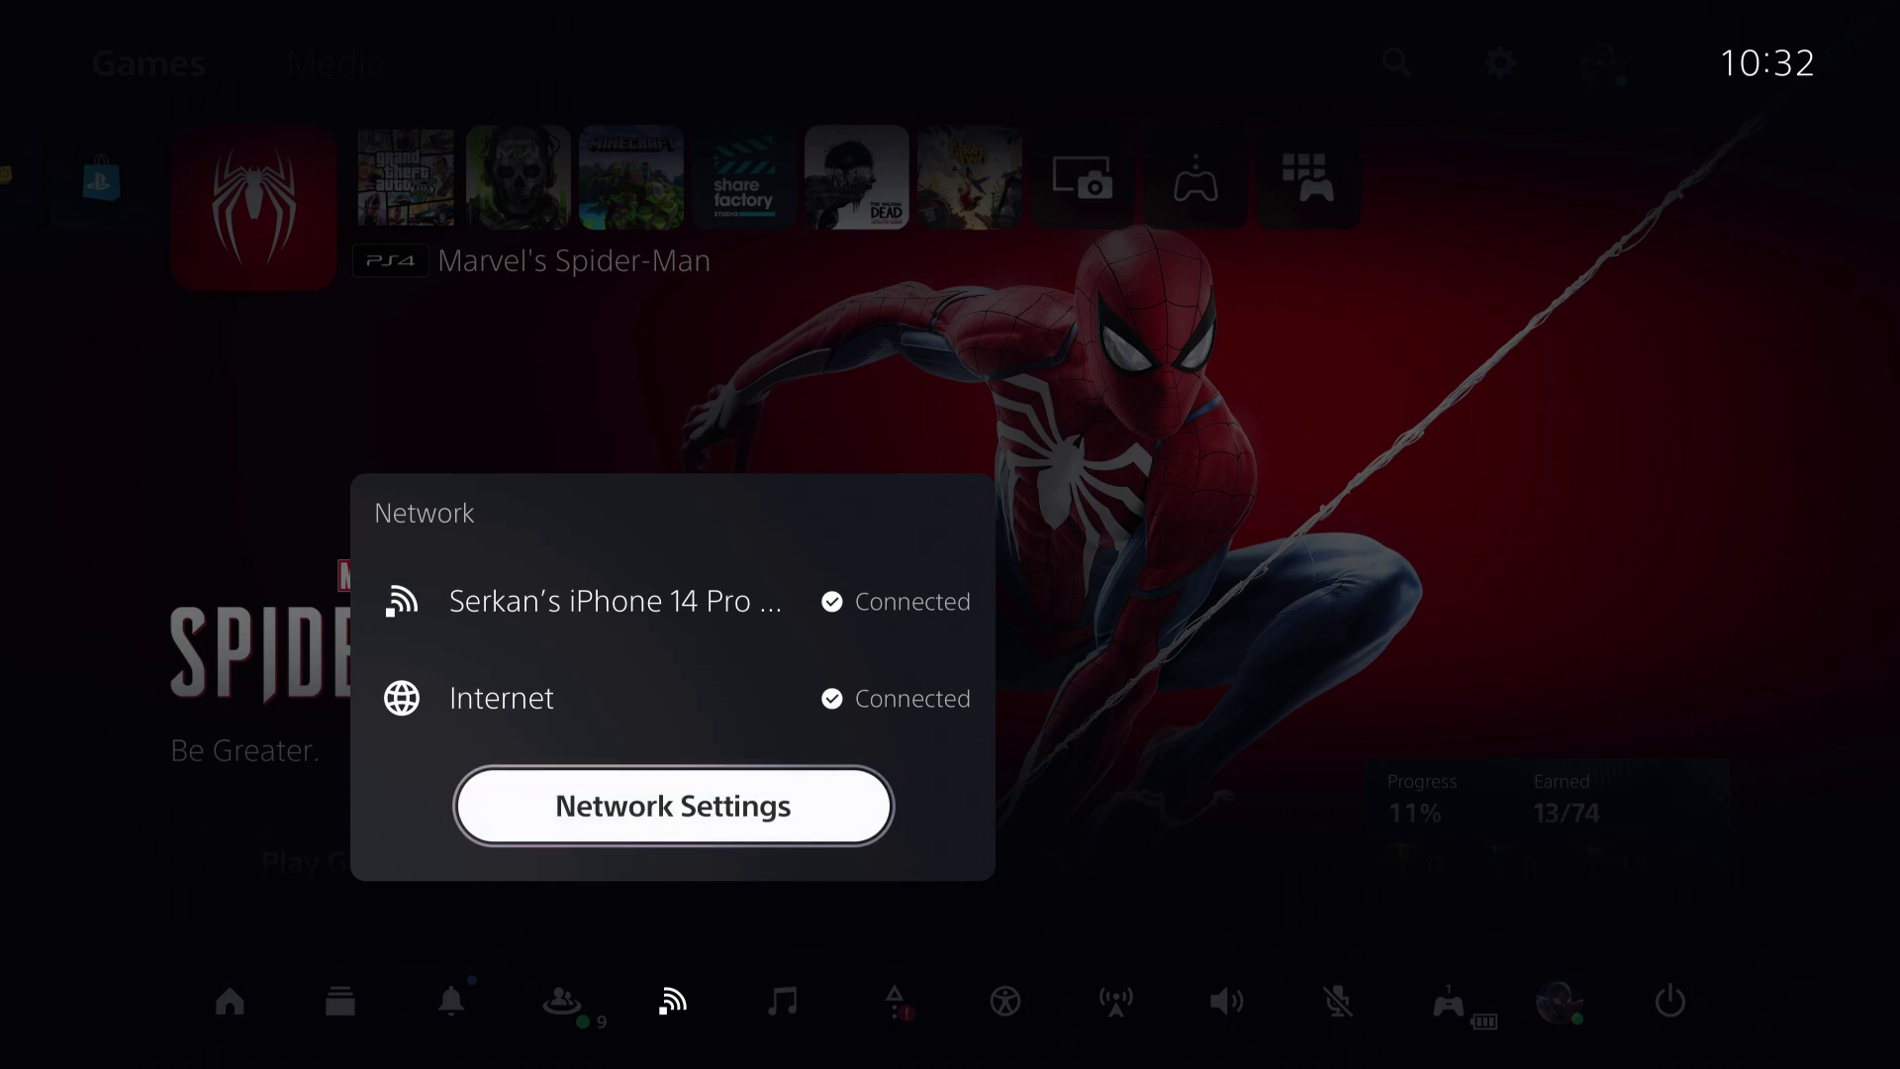
key("Escape")
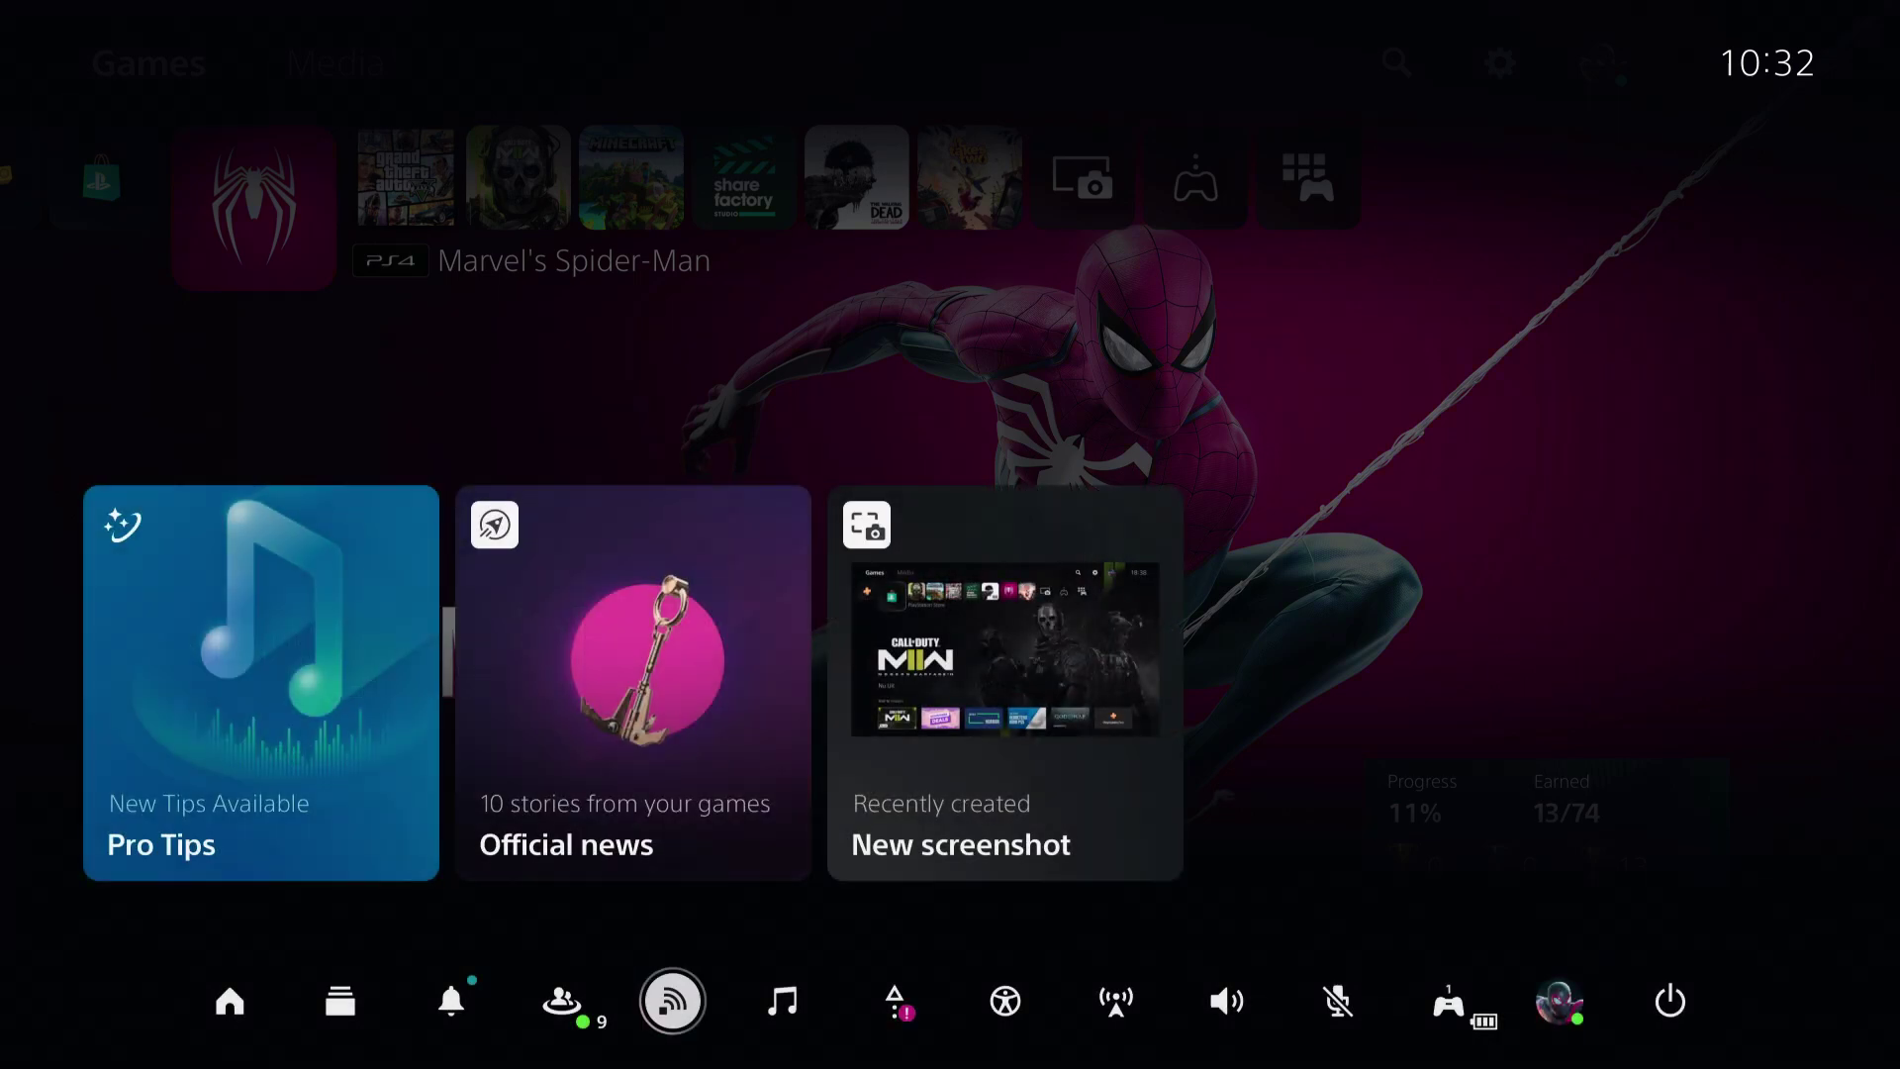
key("Escape")
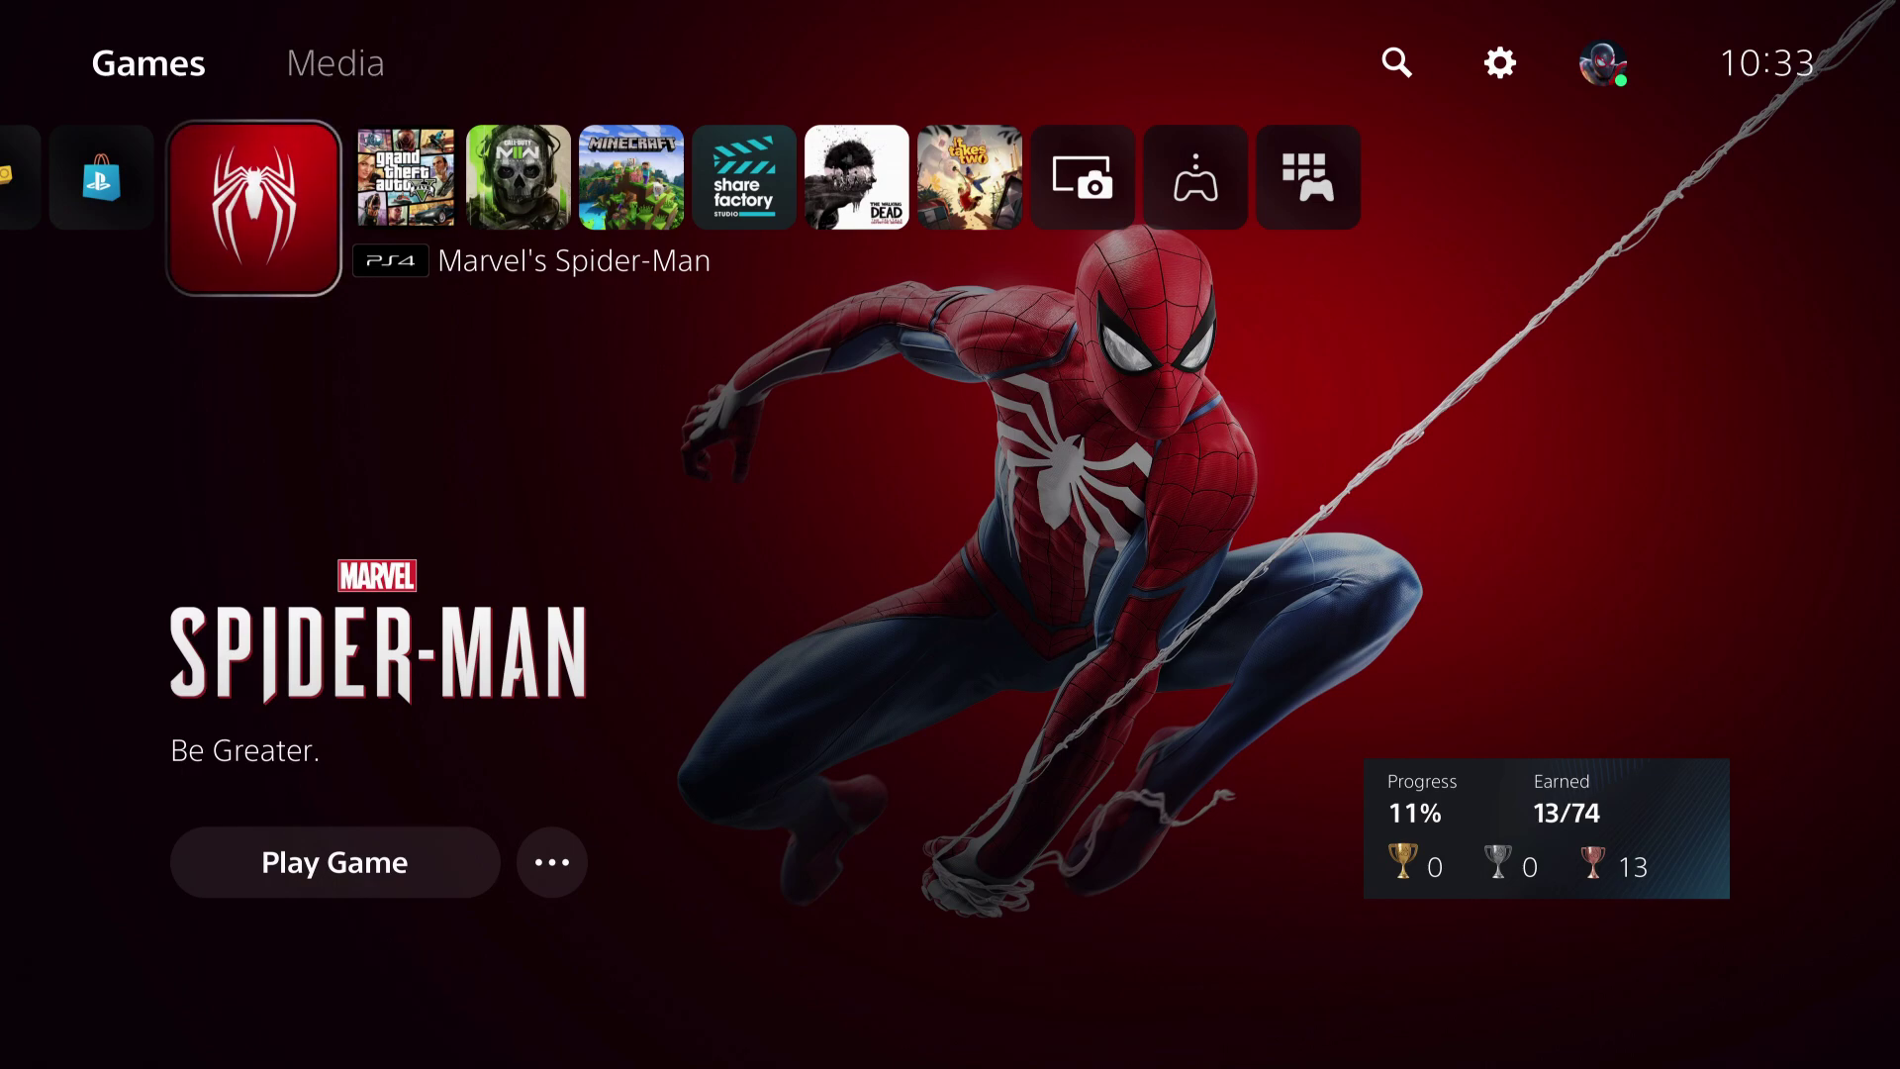
- Open the console's Settings from the home screen
key("Up")
key("Right")
key("Right")
key("Right")
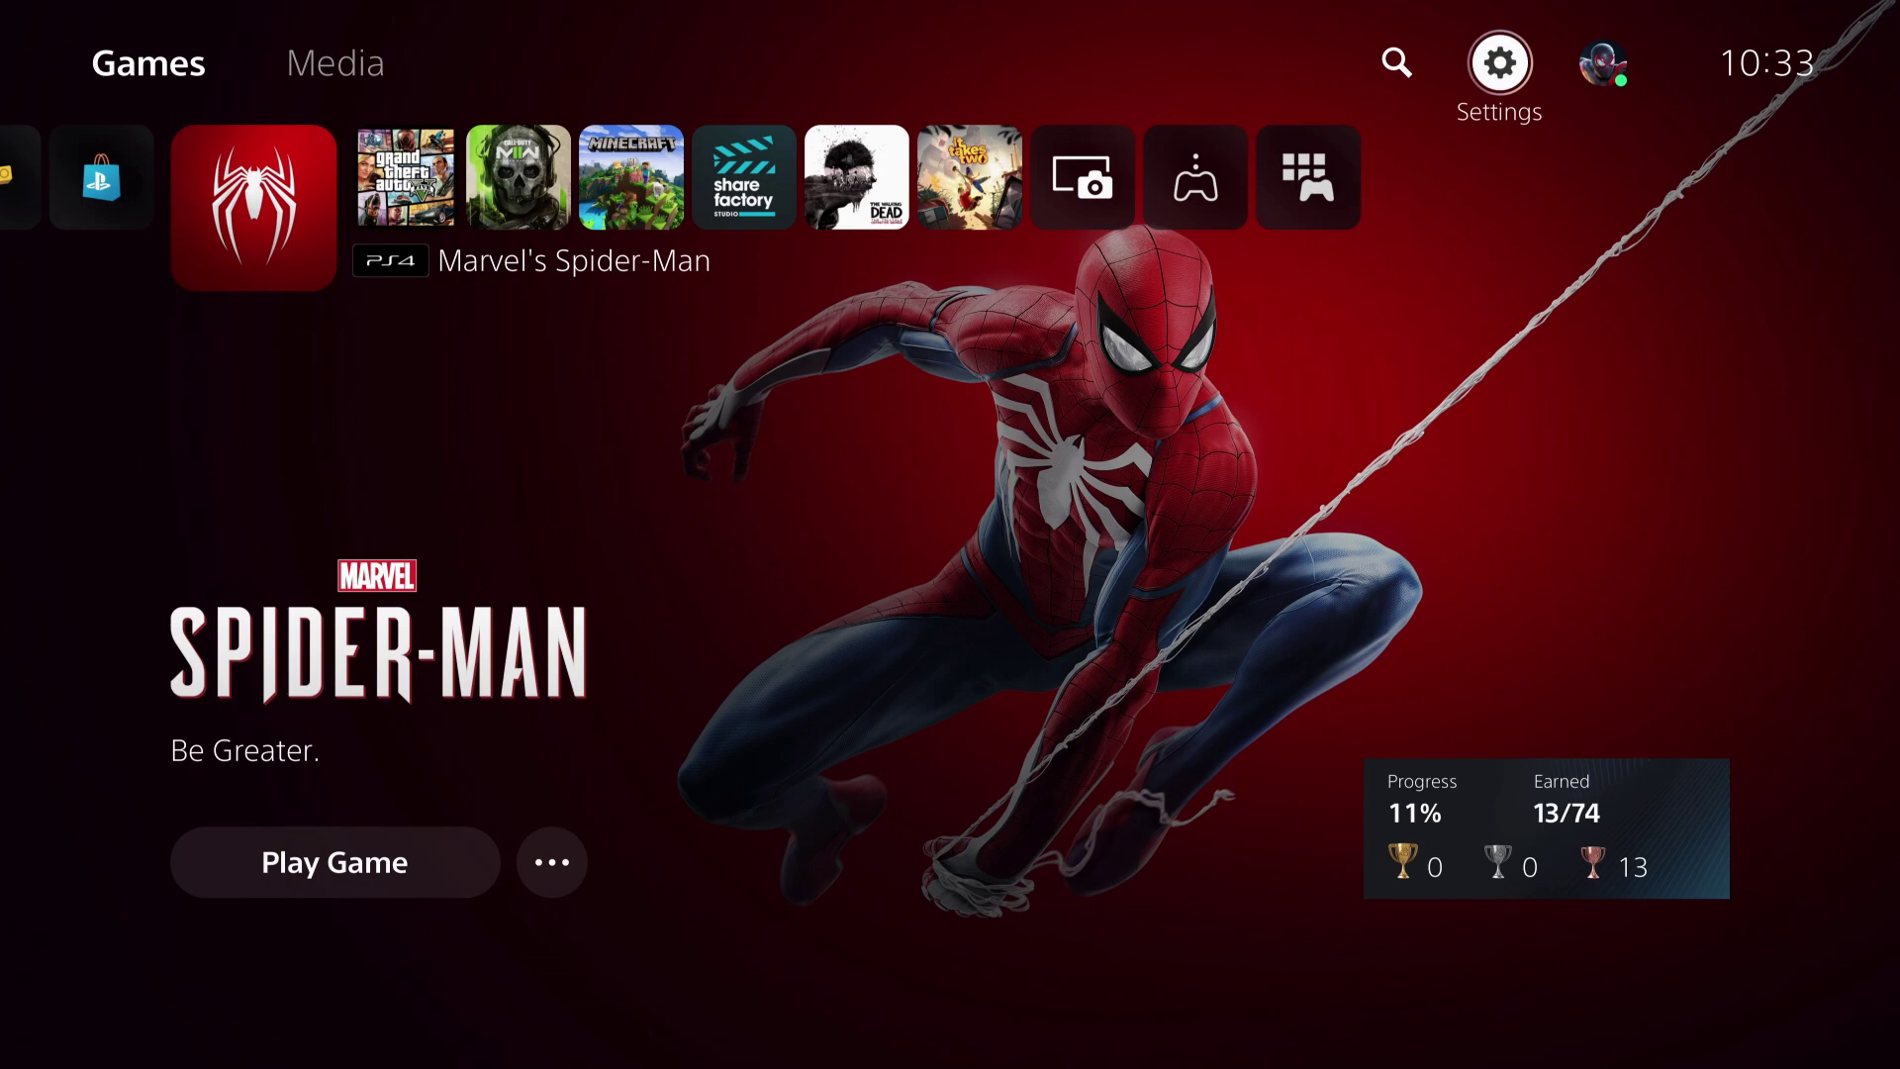
key("Return")
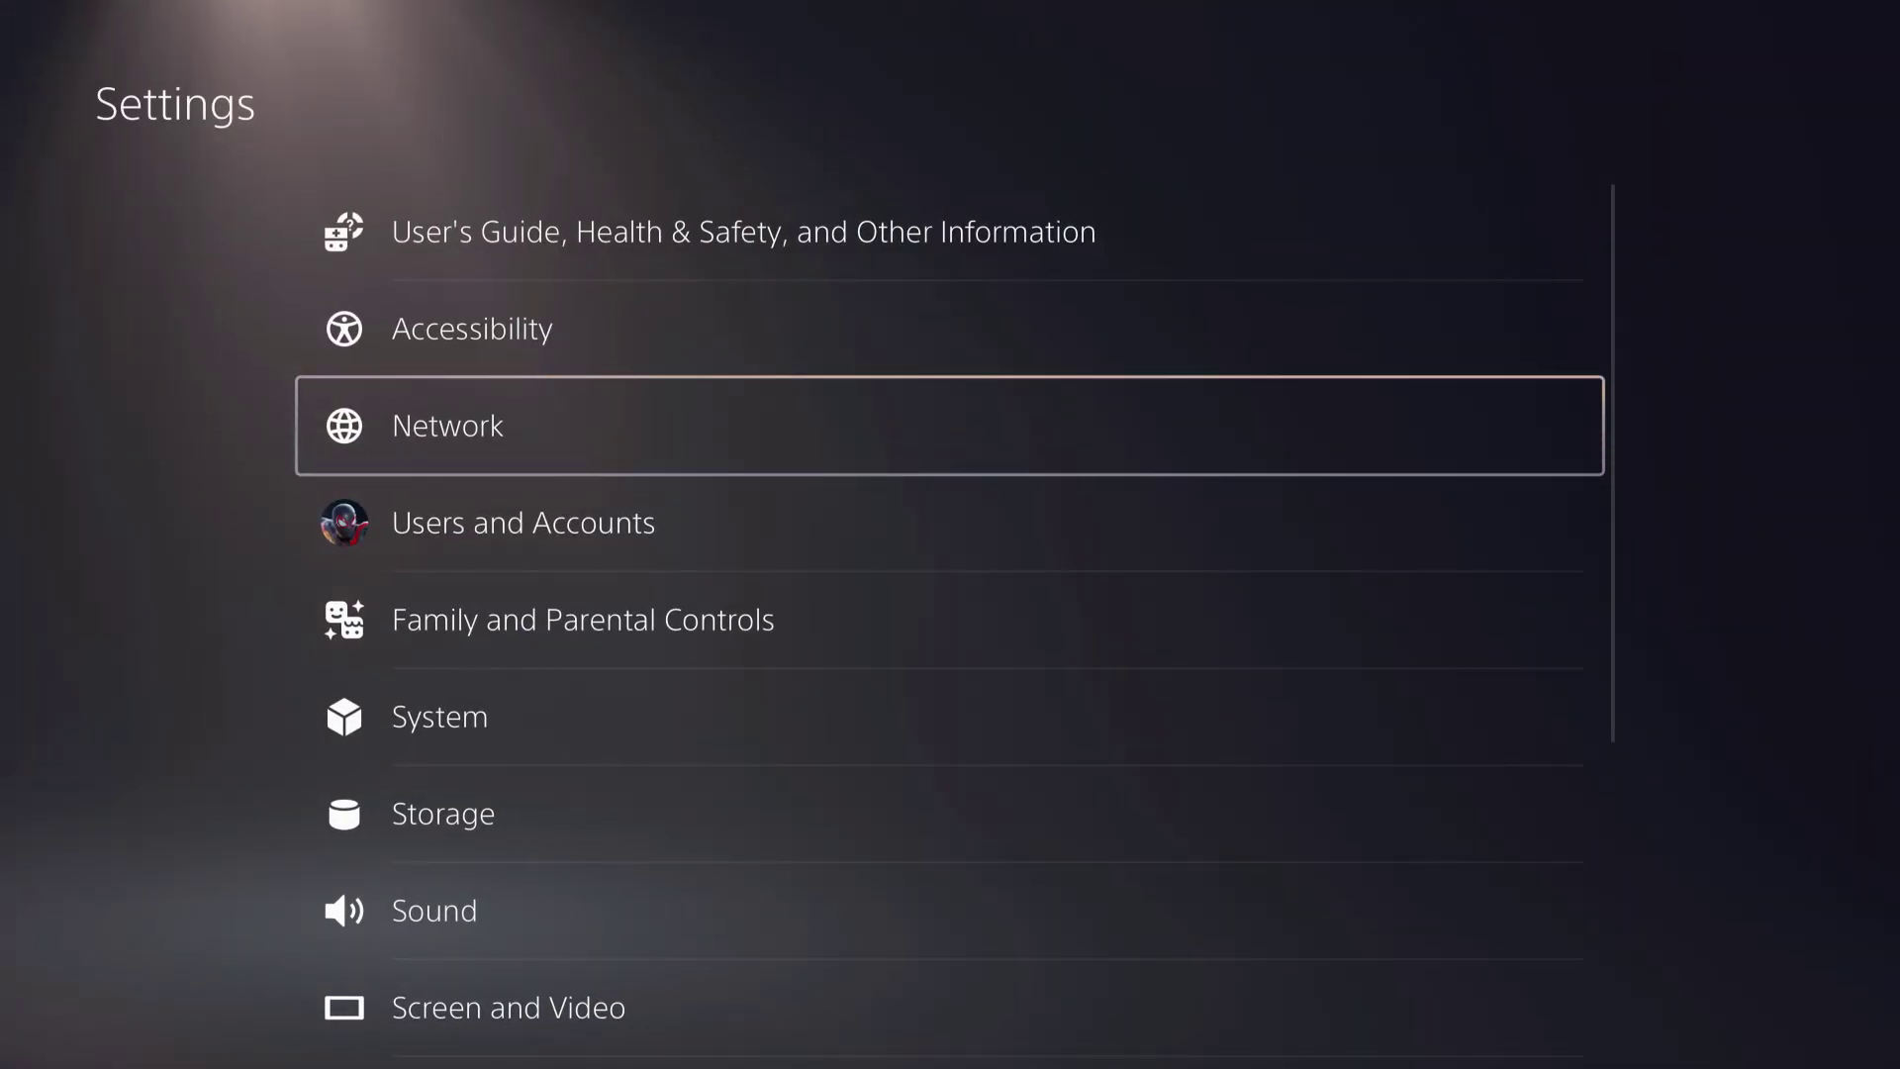
- Open System Software Update and Settings within the System settings
key("Down")
key("Down")
key("Down")
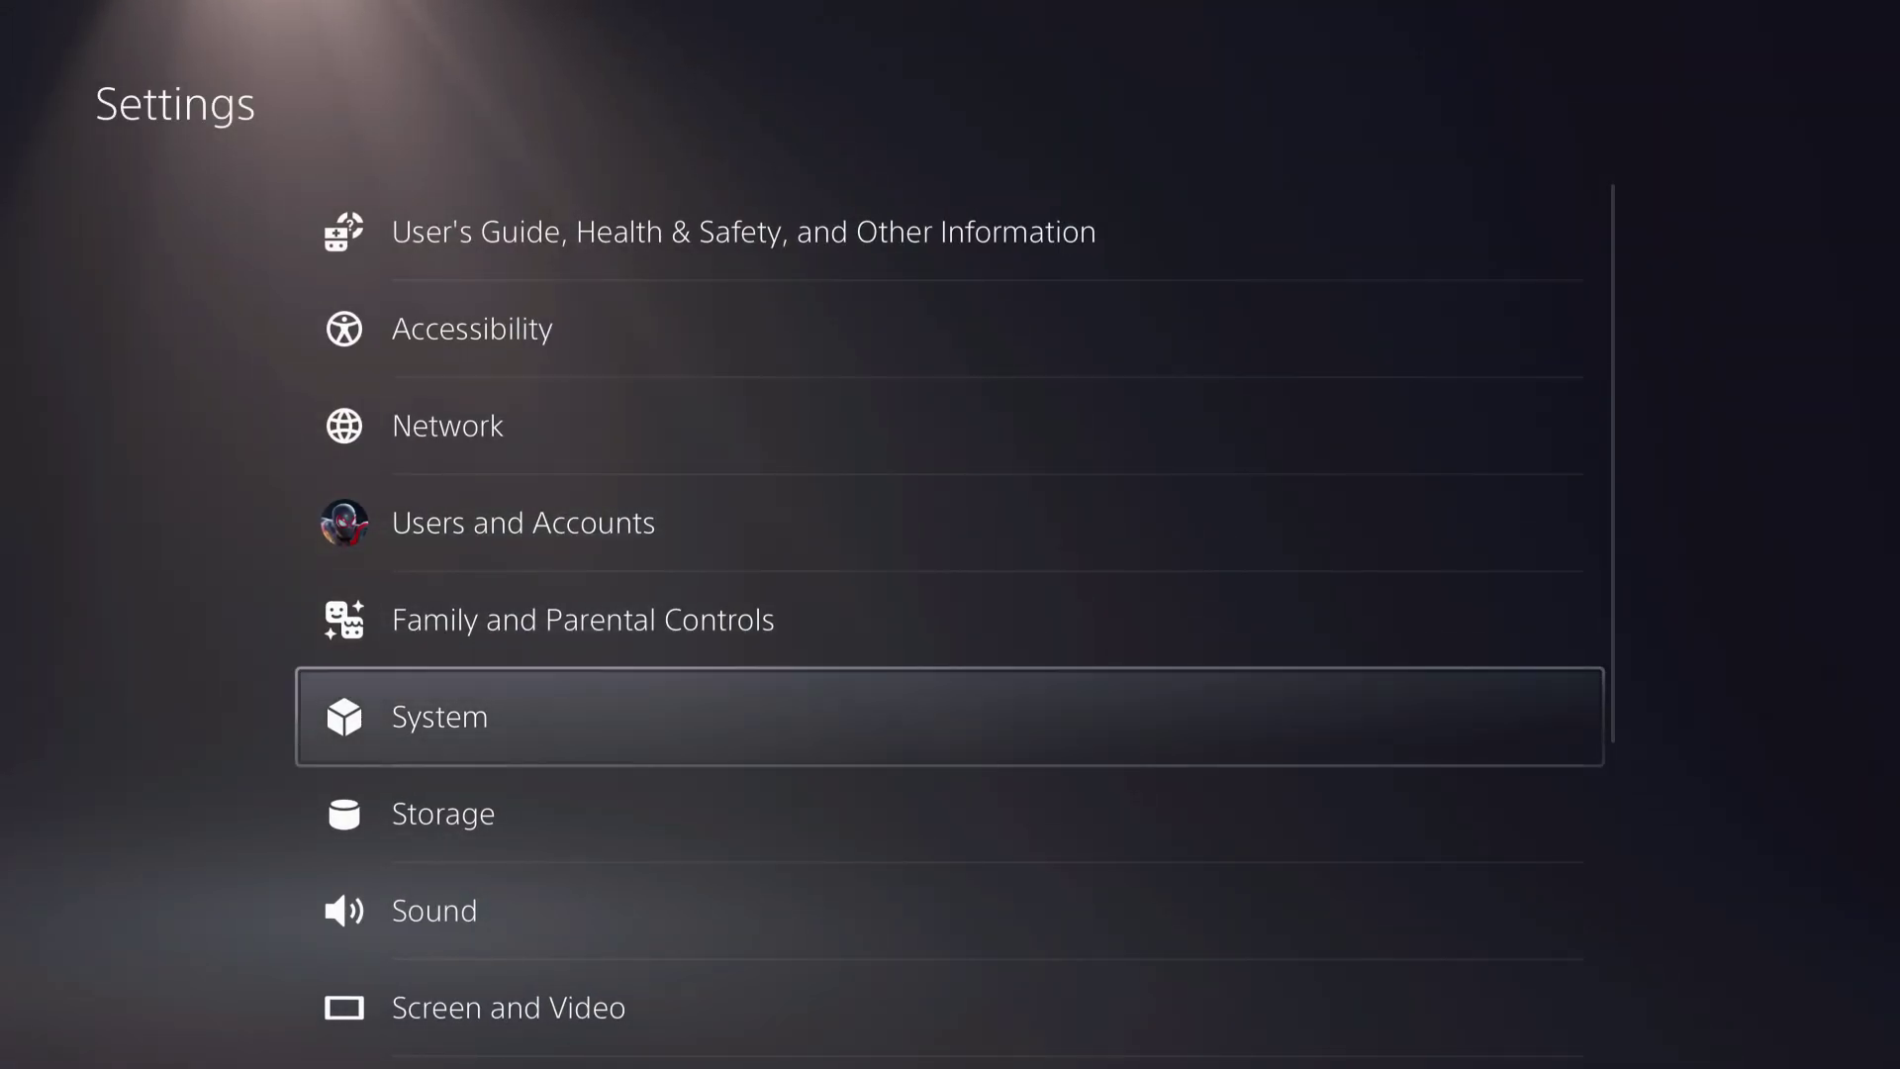
key("Return")
key("Right")
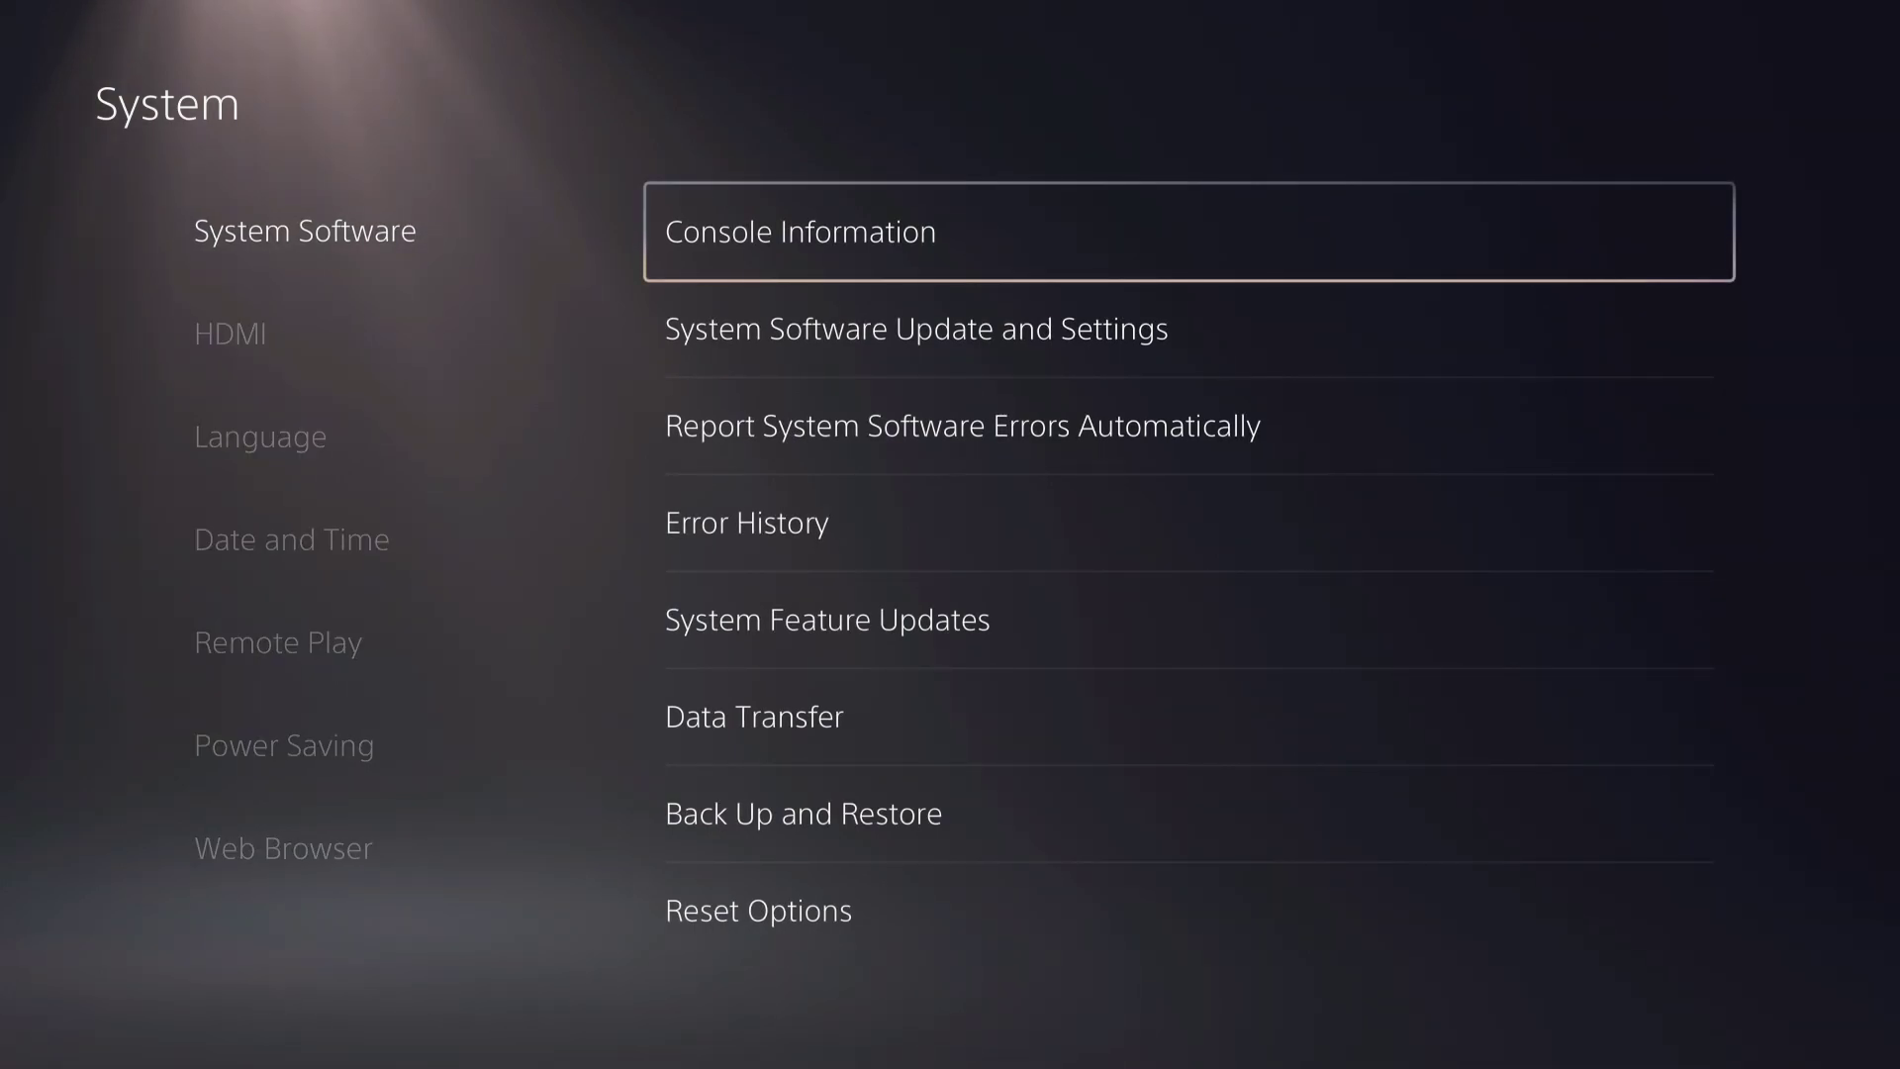
key("Down")
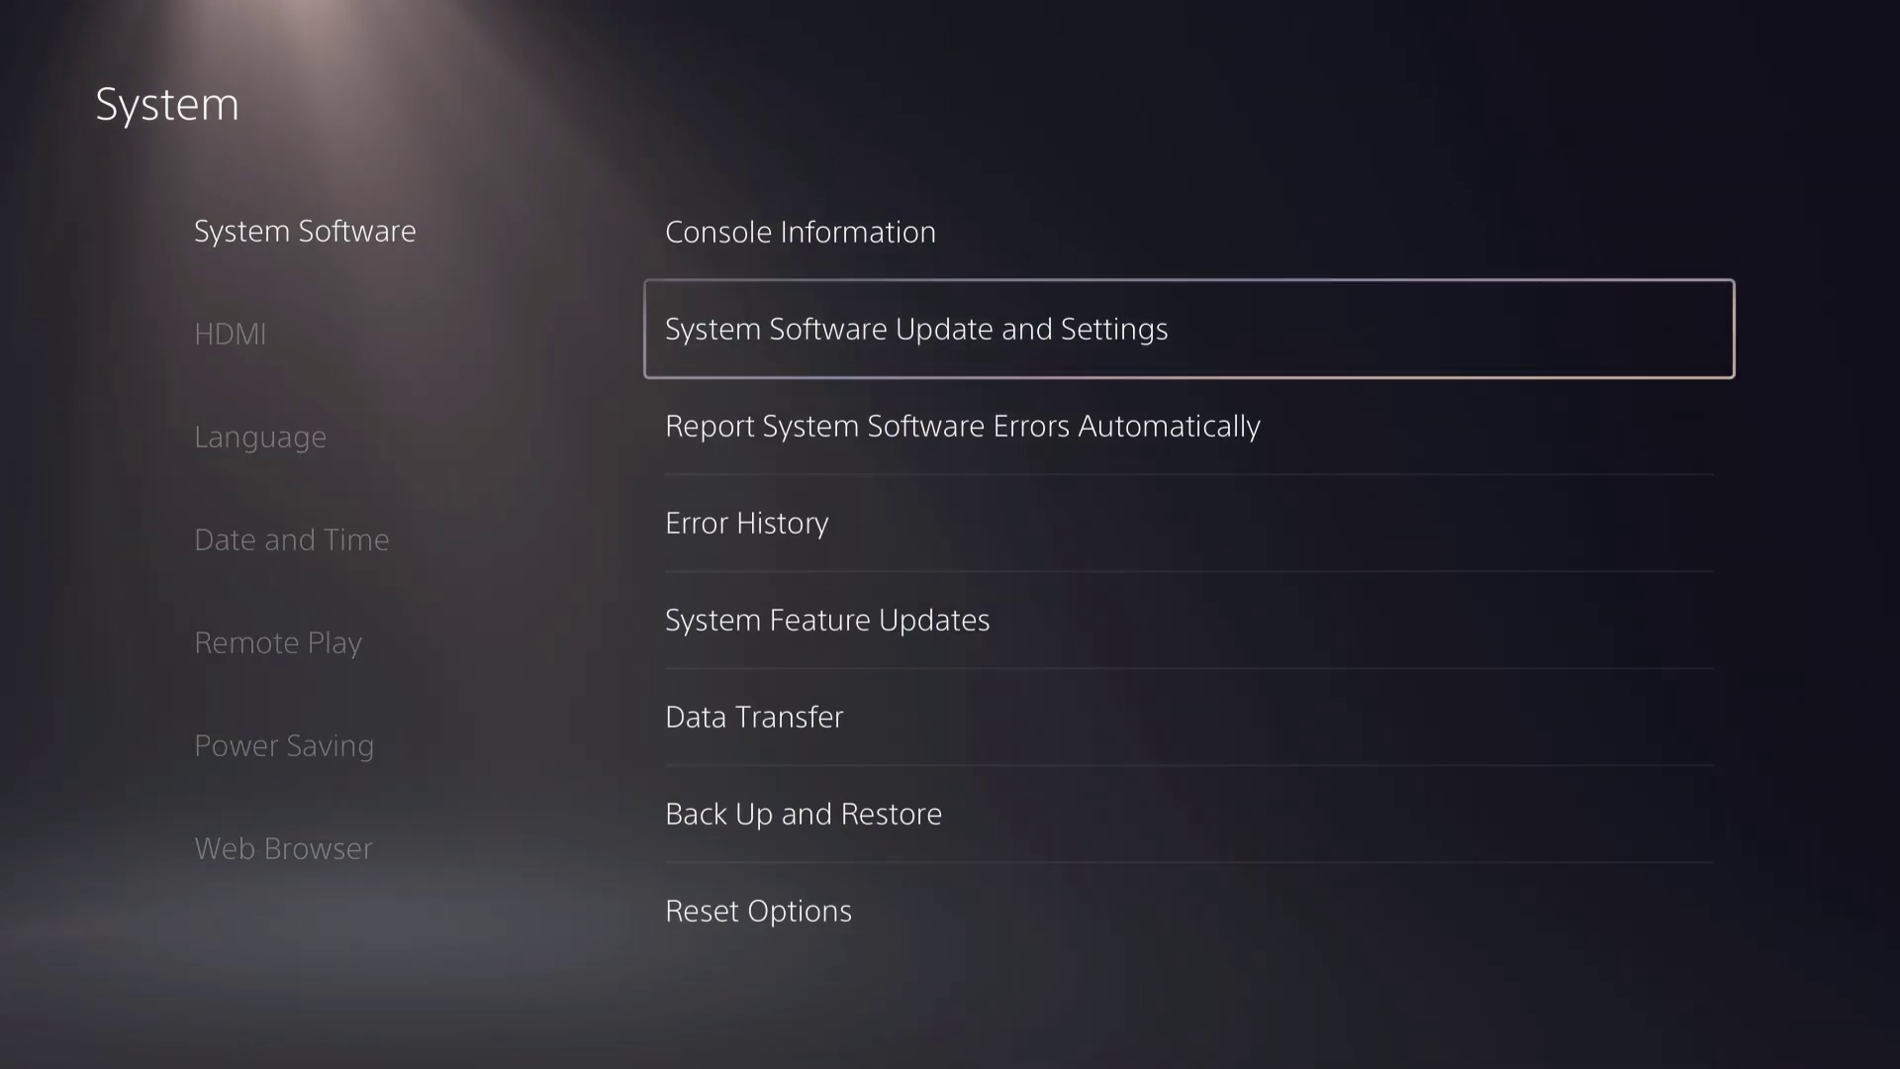
key("Return")
- Review the system software update option and the automatic download and install options, and return to the System settings
key("Down")
key("Down")
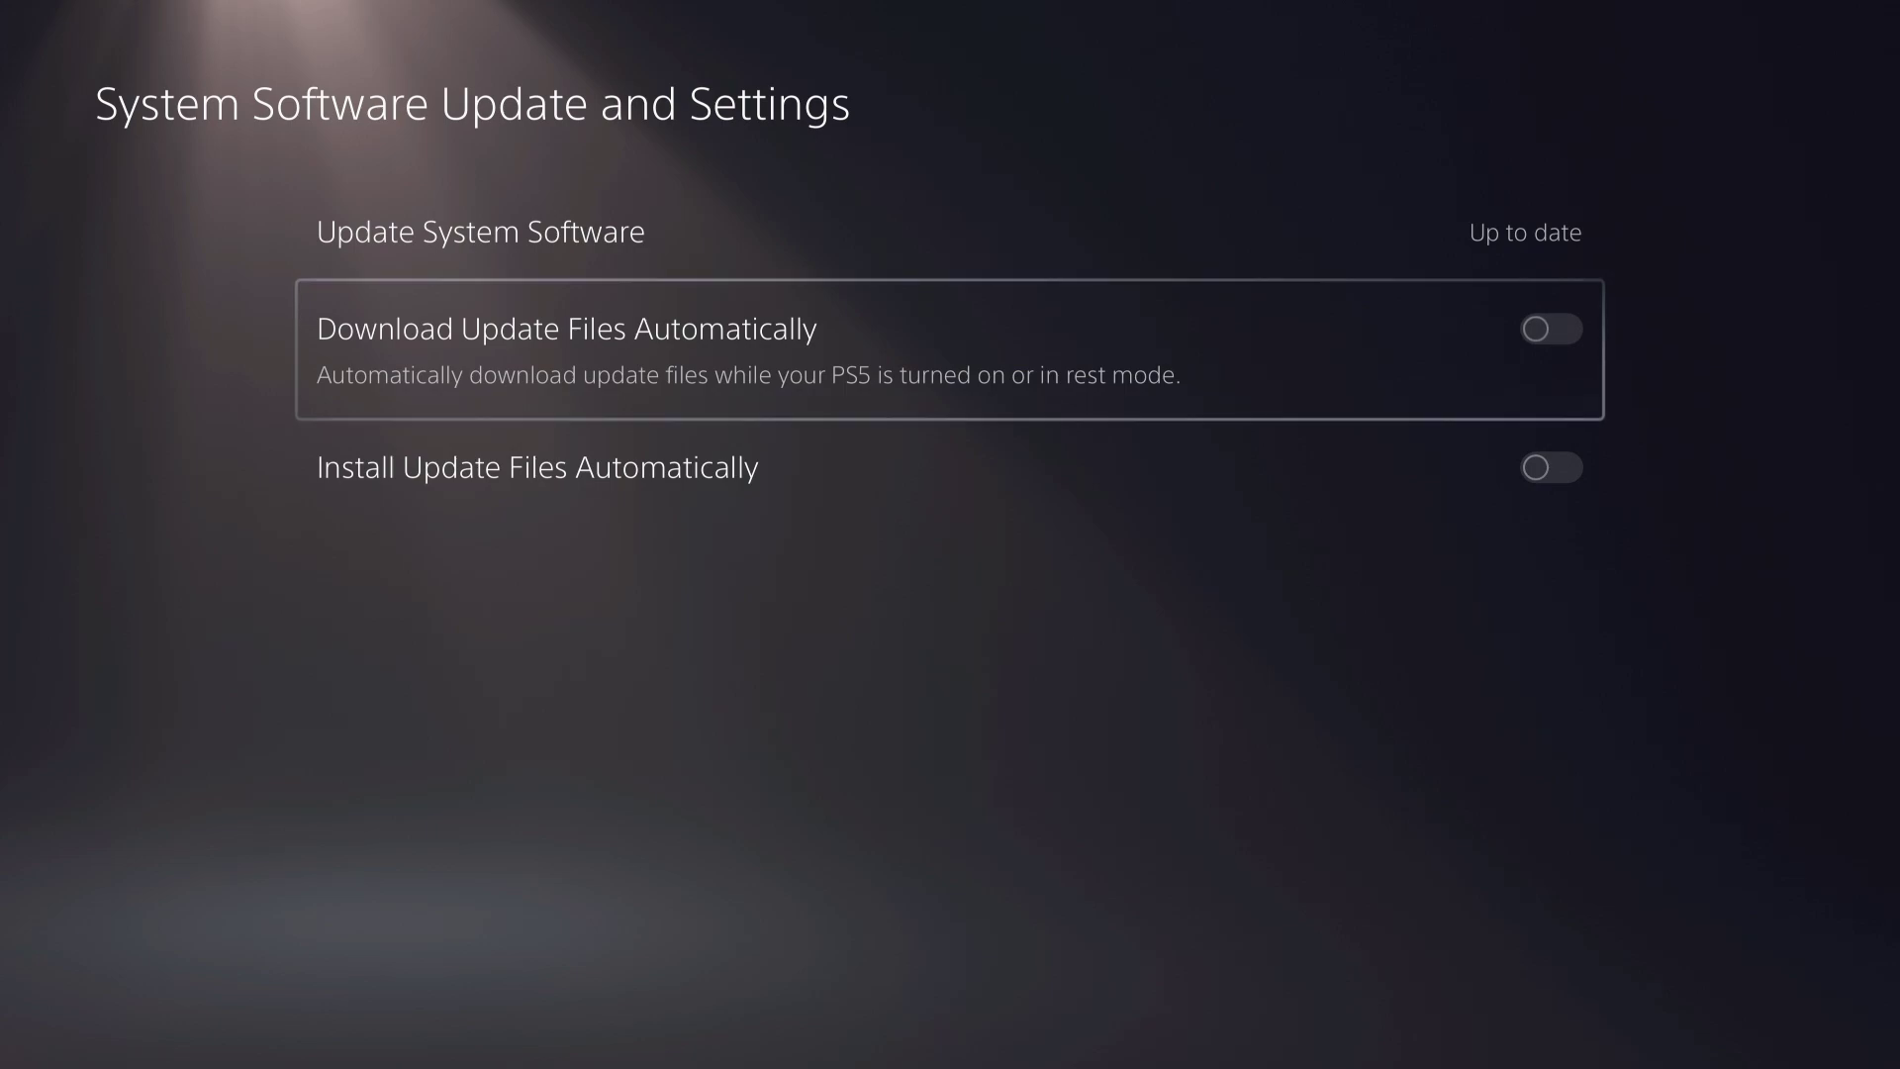
key("Up")
key("Down")
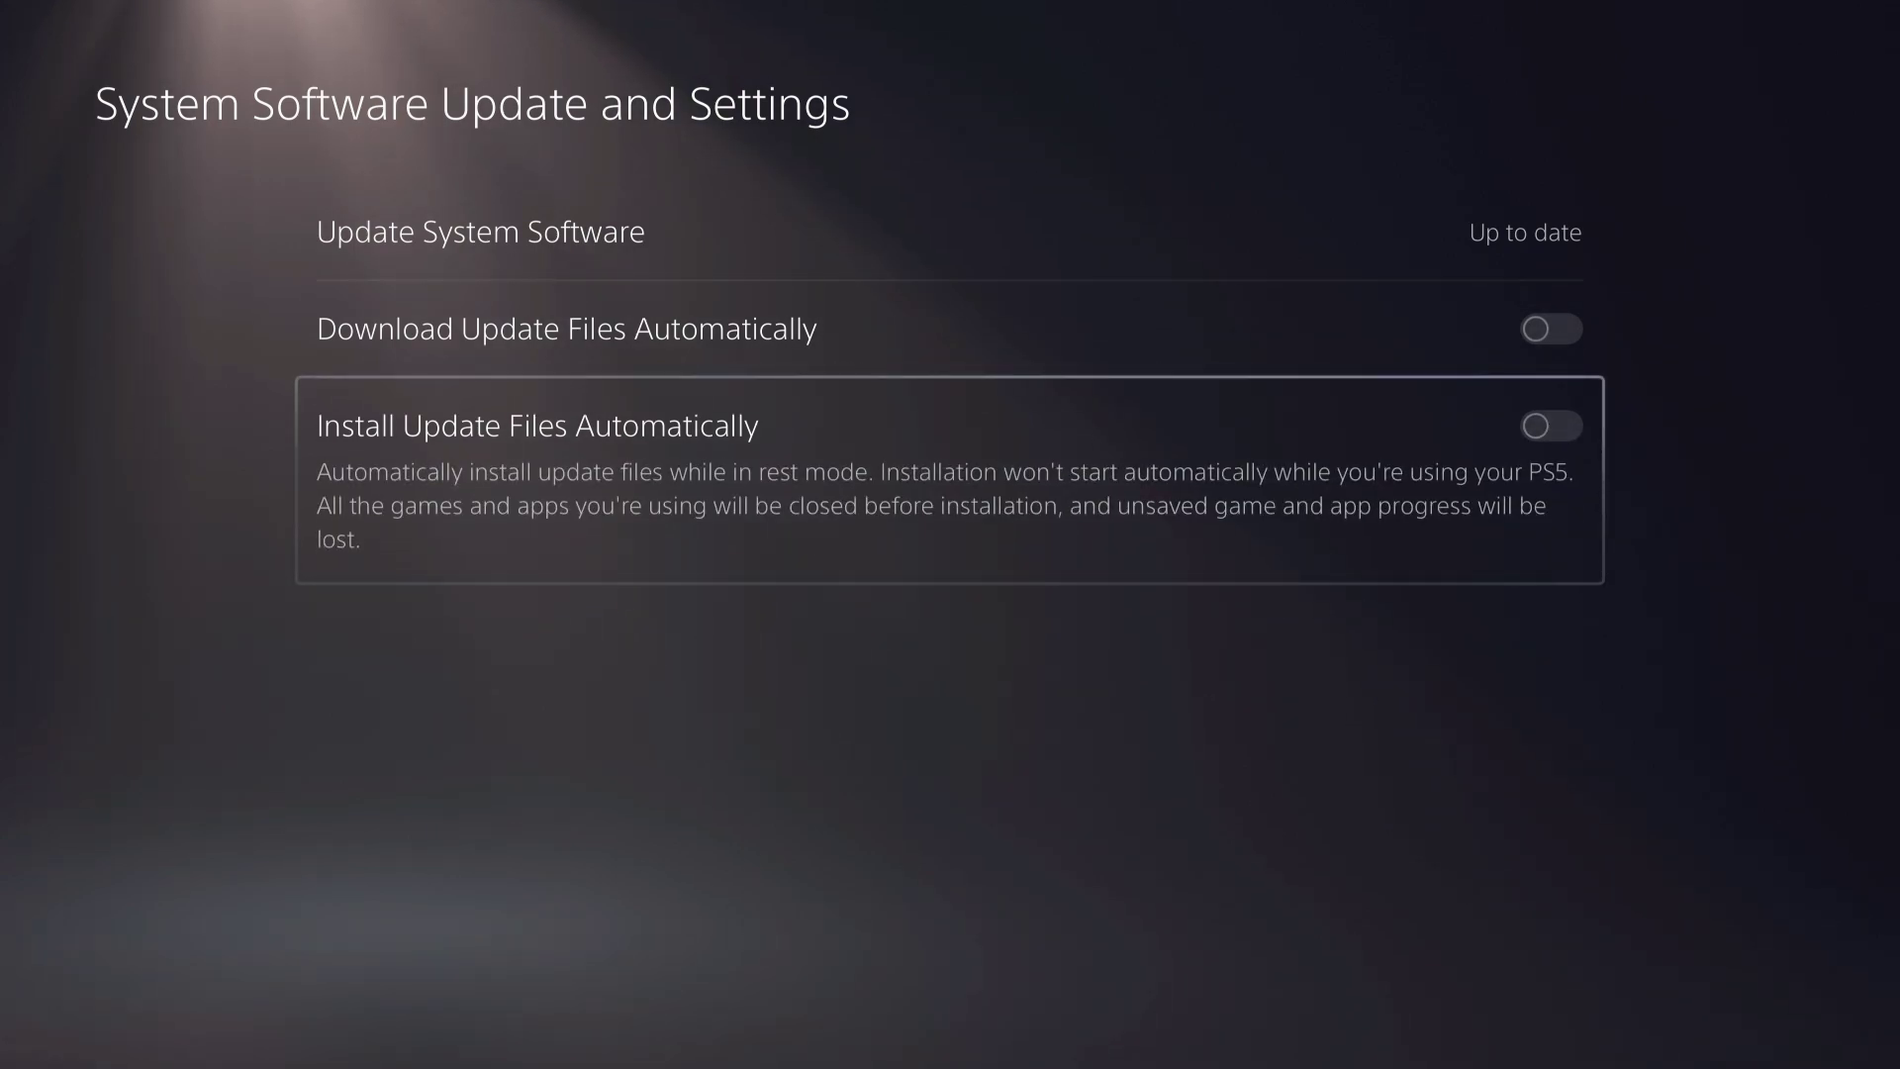
key("Up")
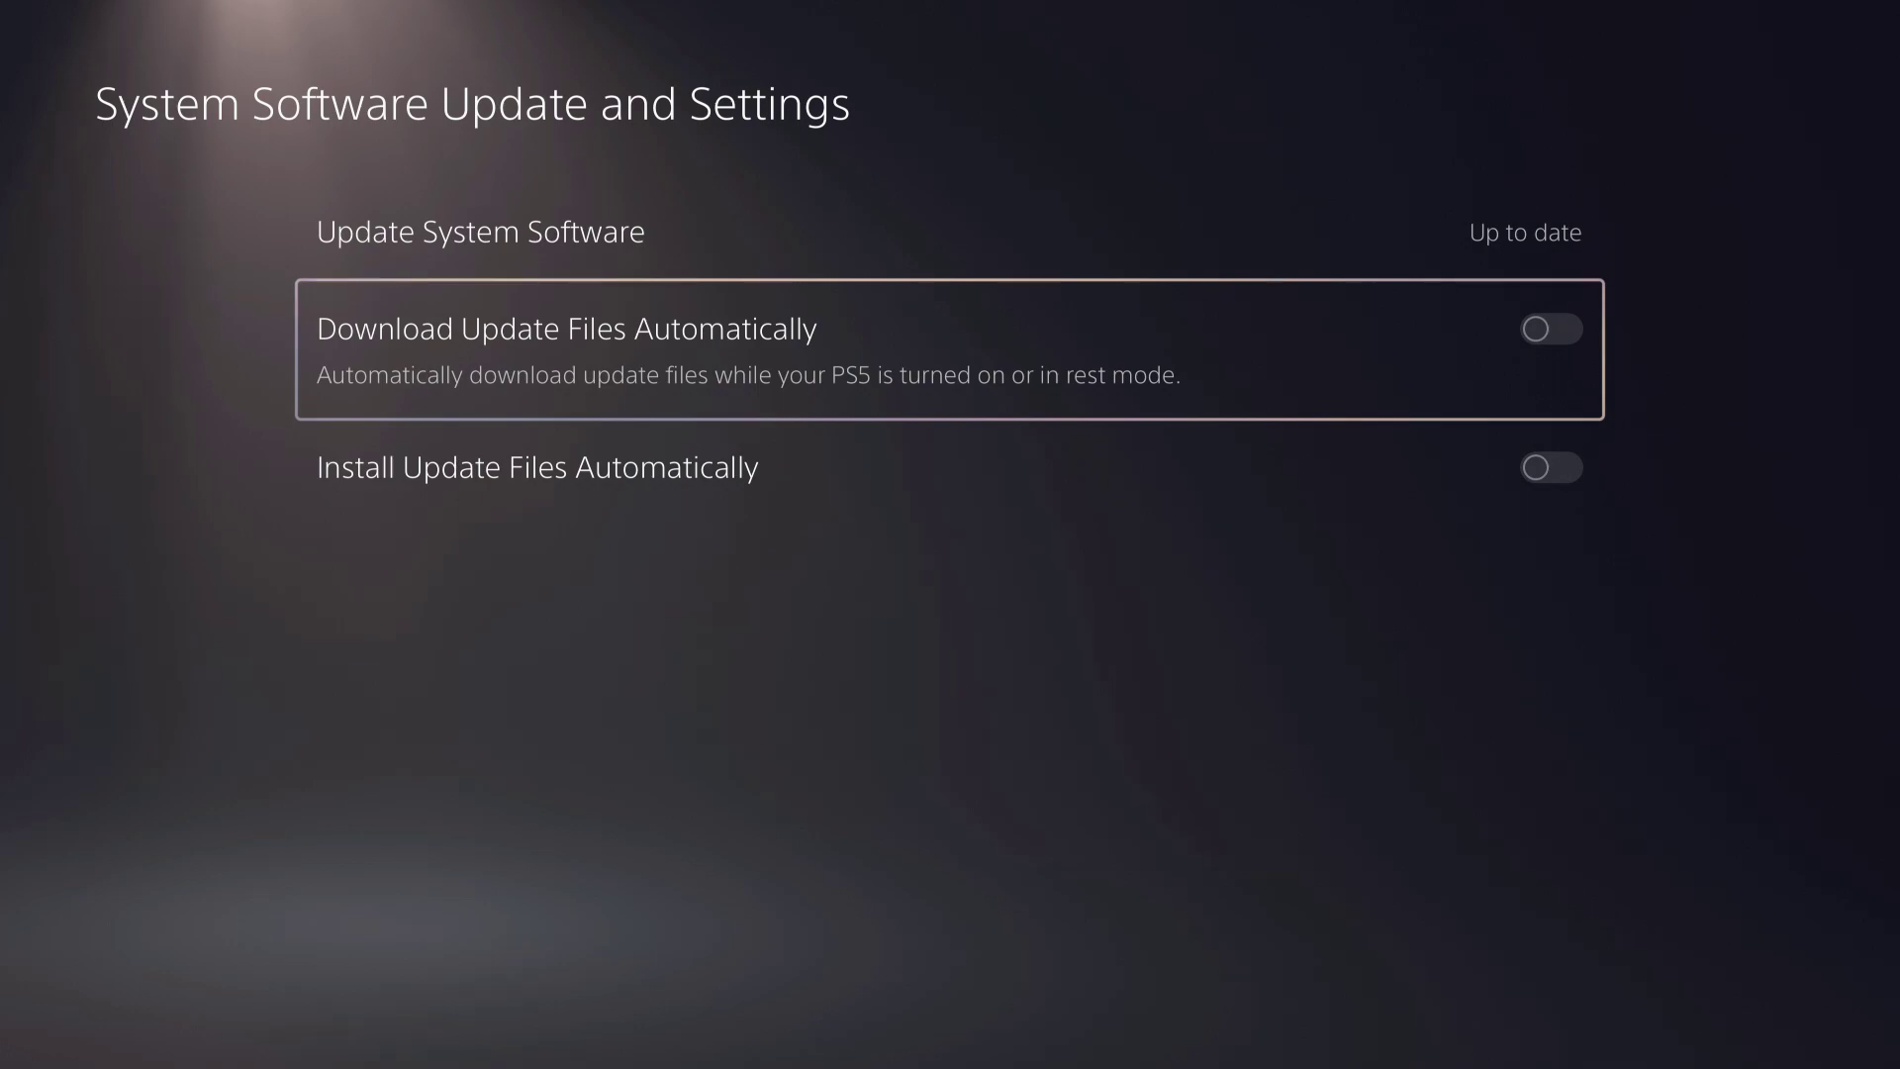
key("Escape")
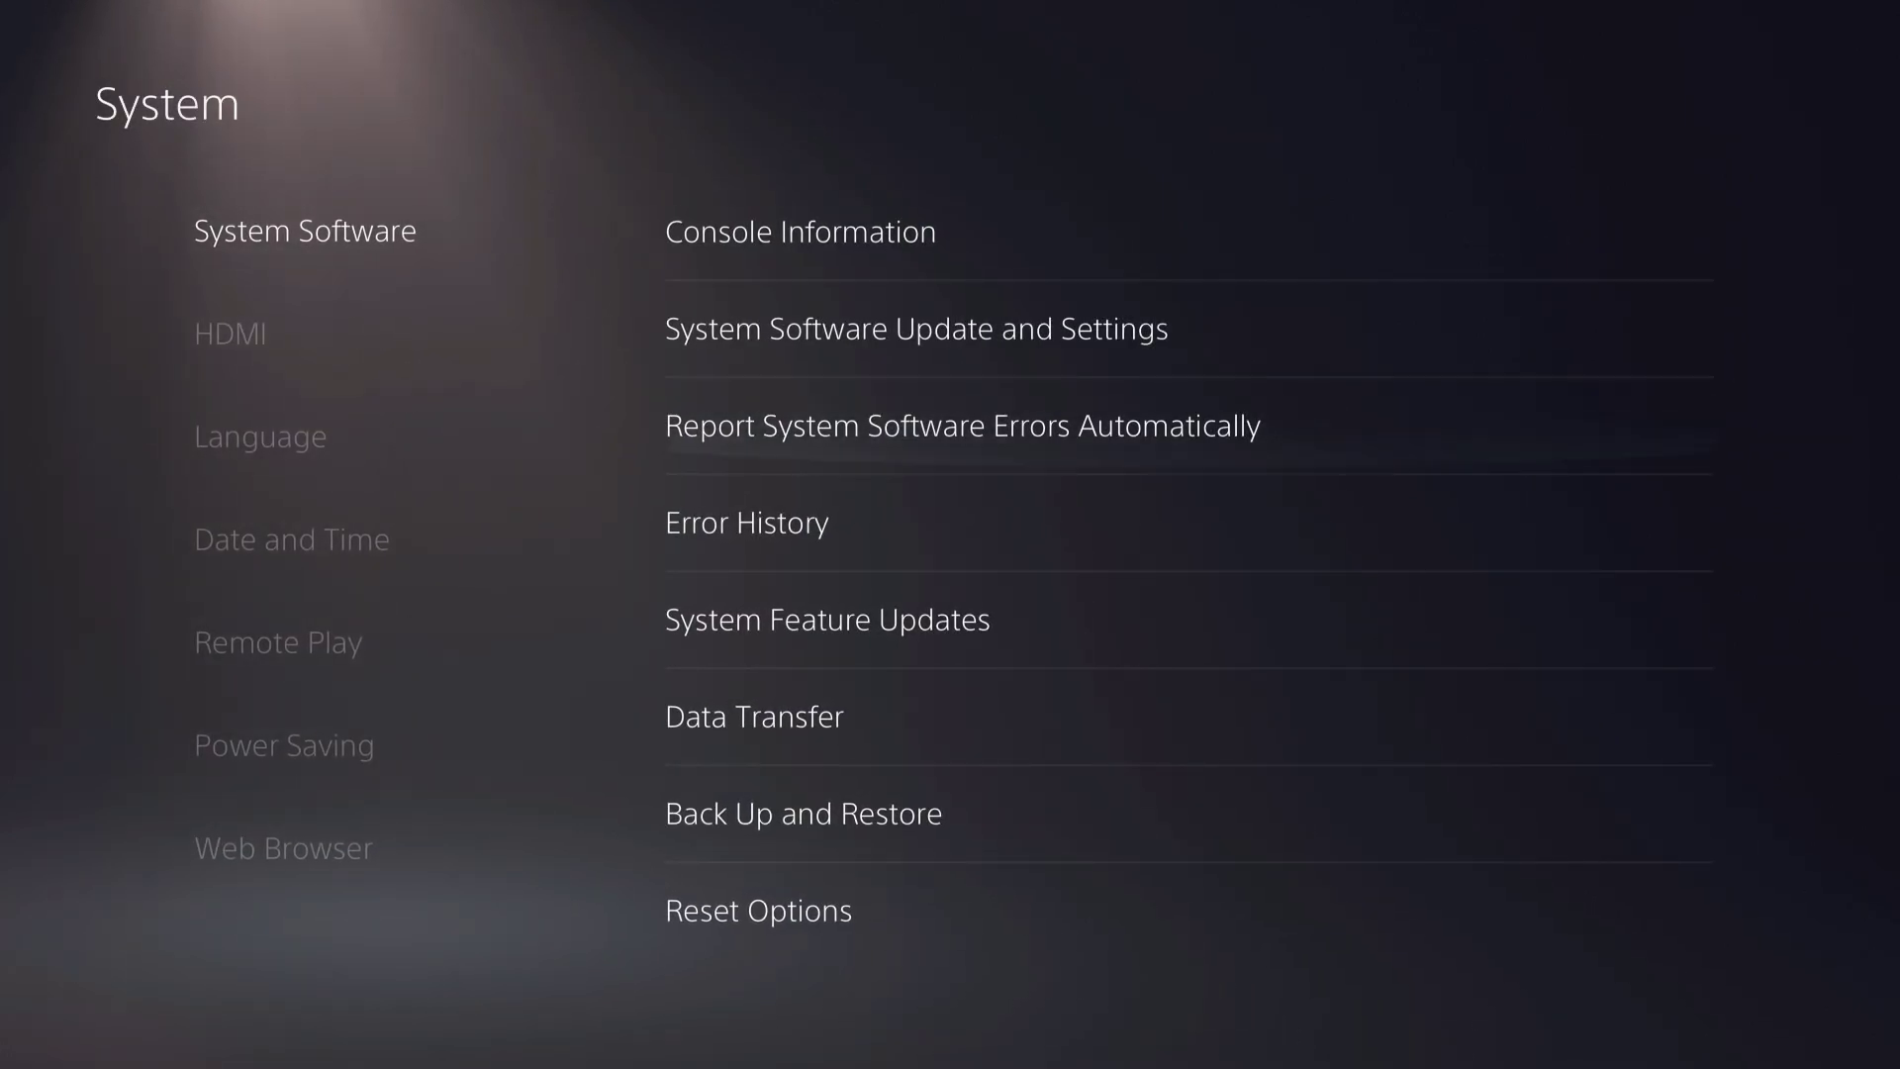
- Open Features Available in Rest Mode within the Power Saving settings and examine the Stay Connected to the Internet option
key("Left")
key("Down")
key("Down")
key("Down")
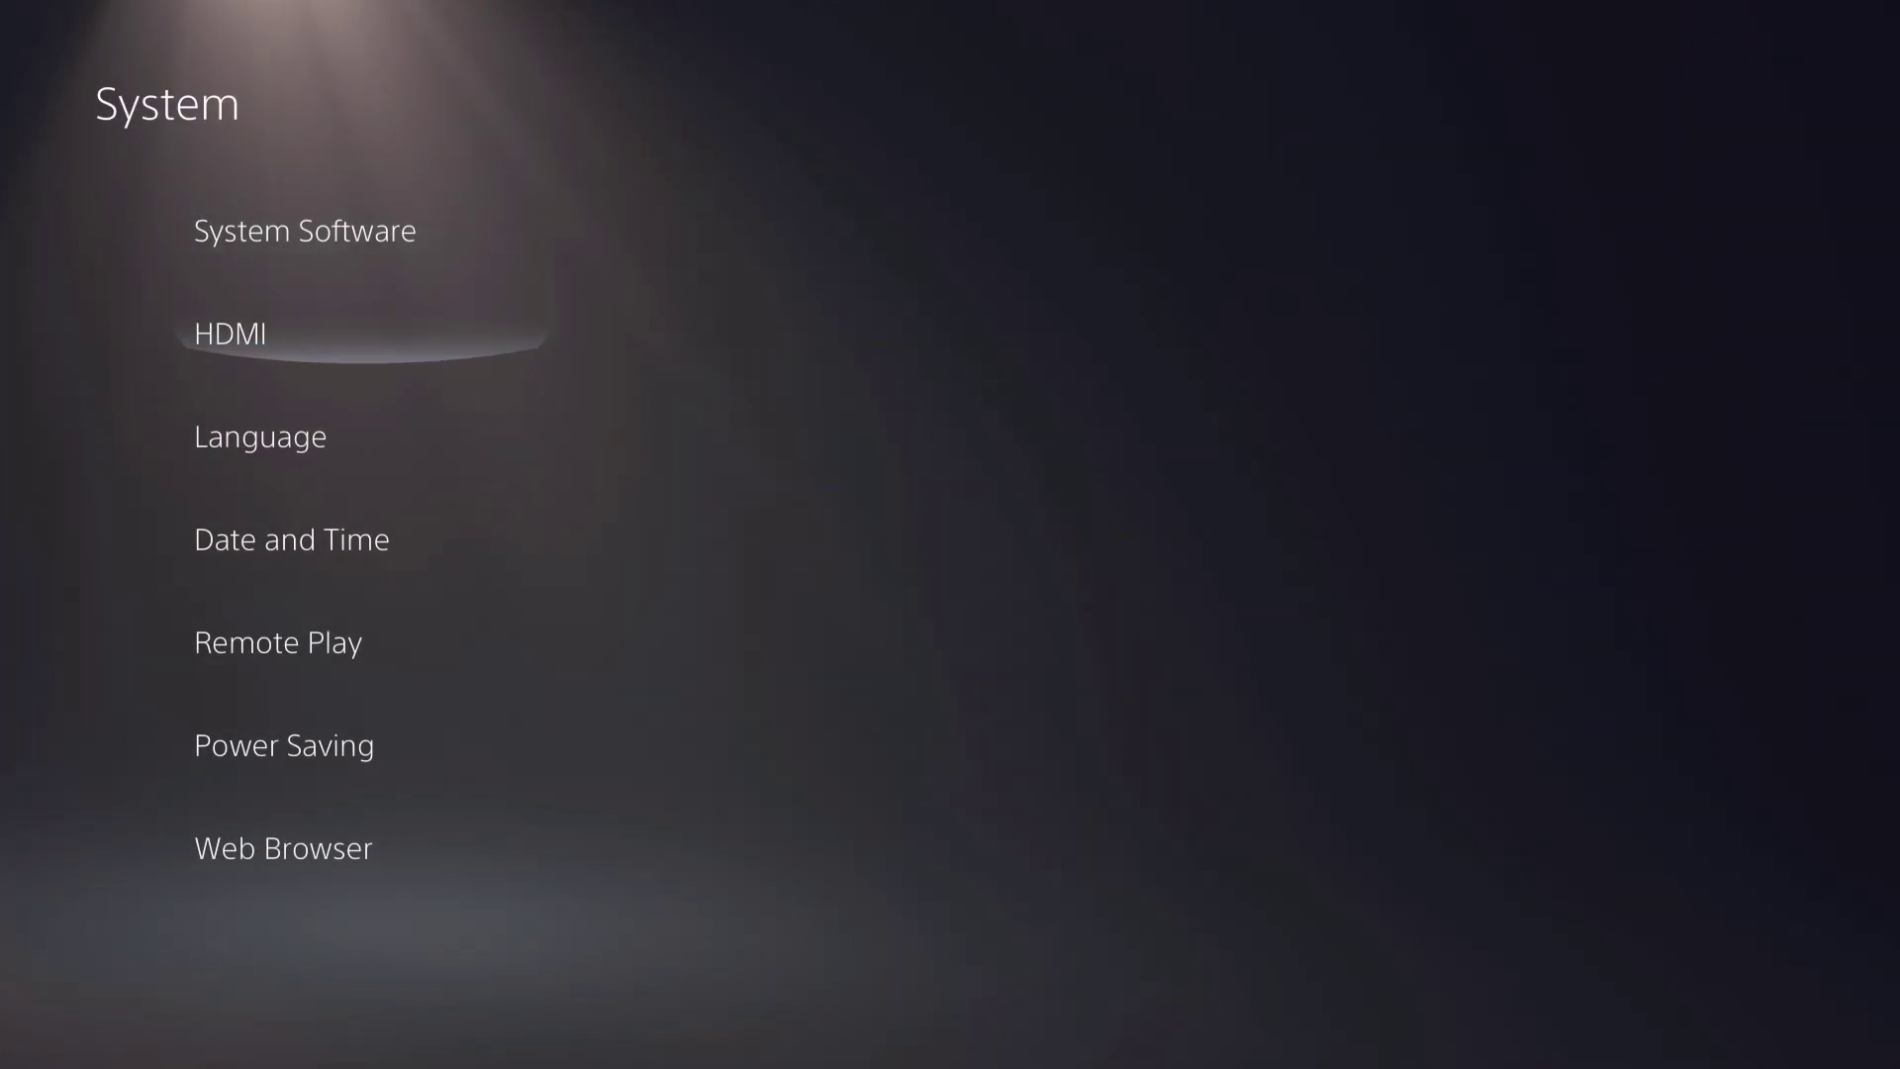
key("Down")
key("Down")
key("Right")
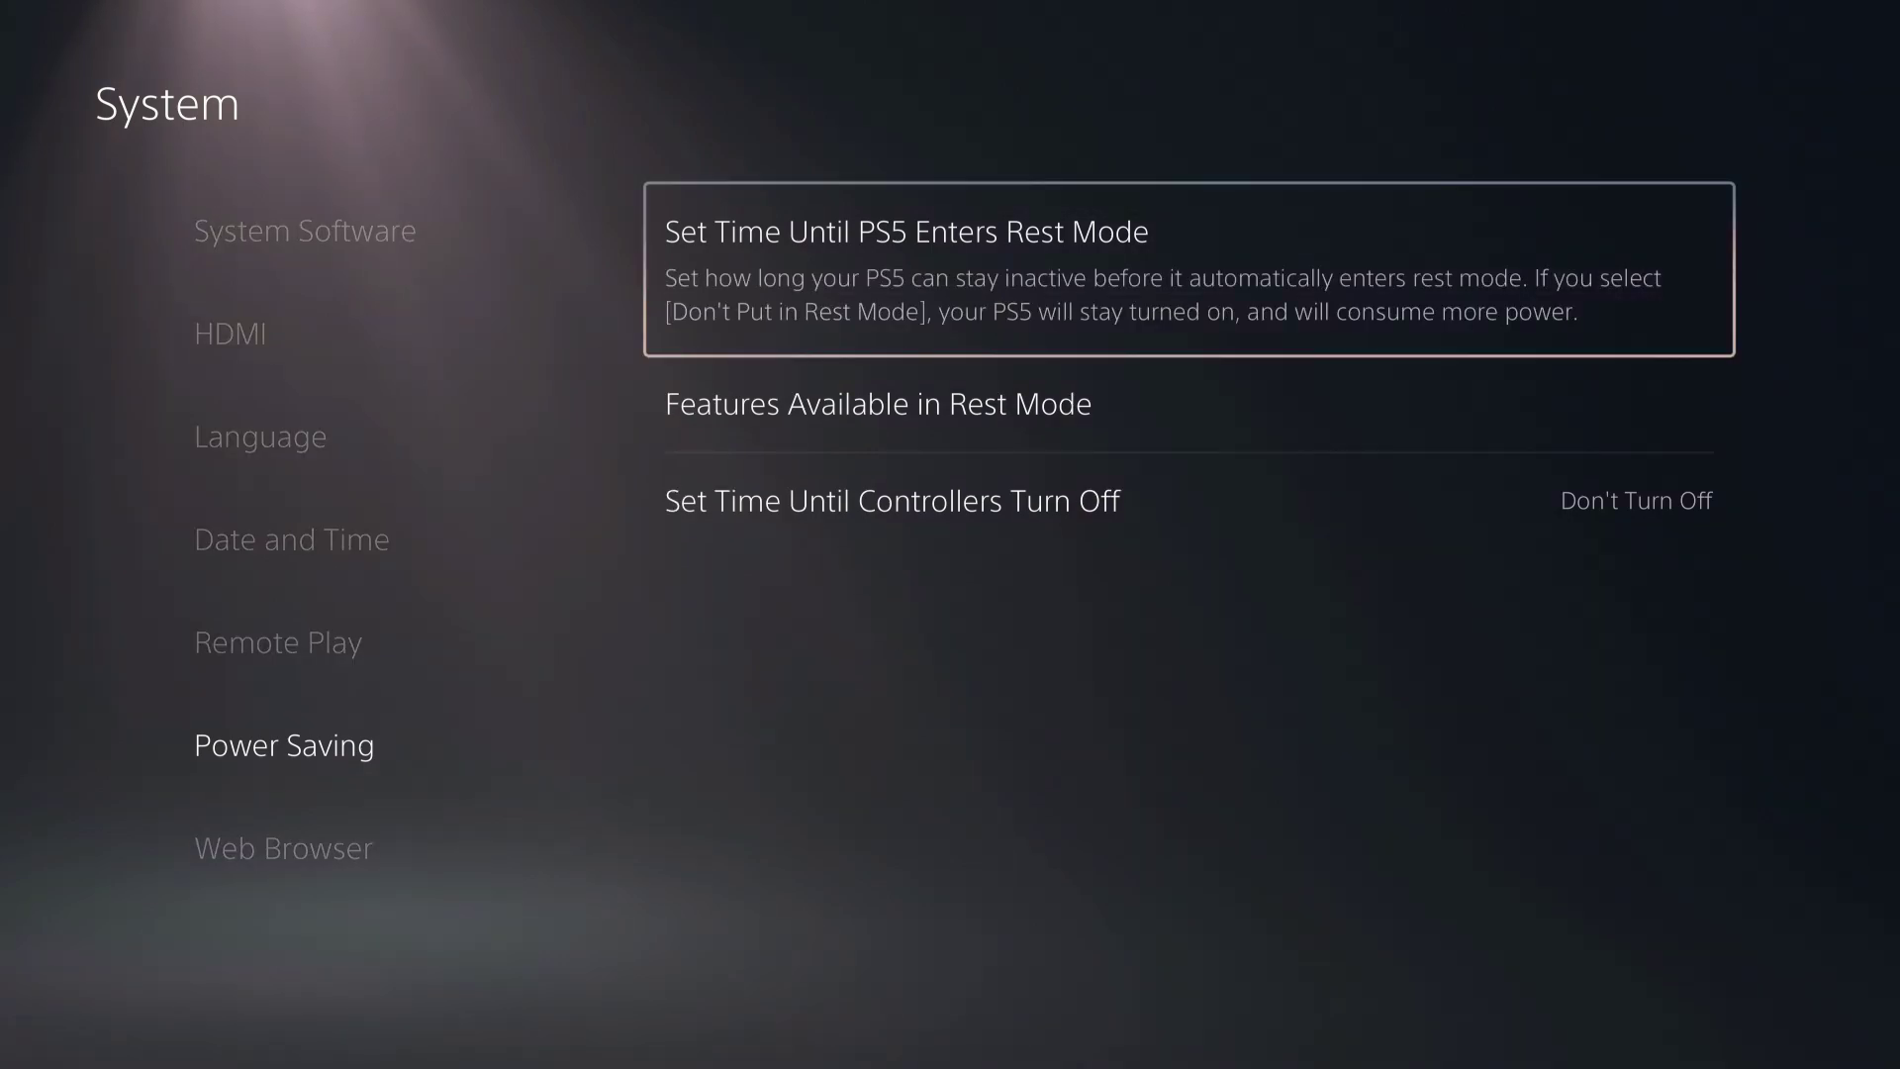
key("Down")
key("Return")
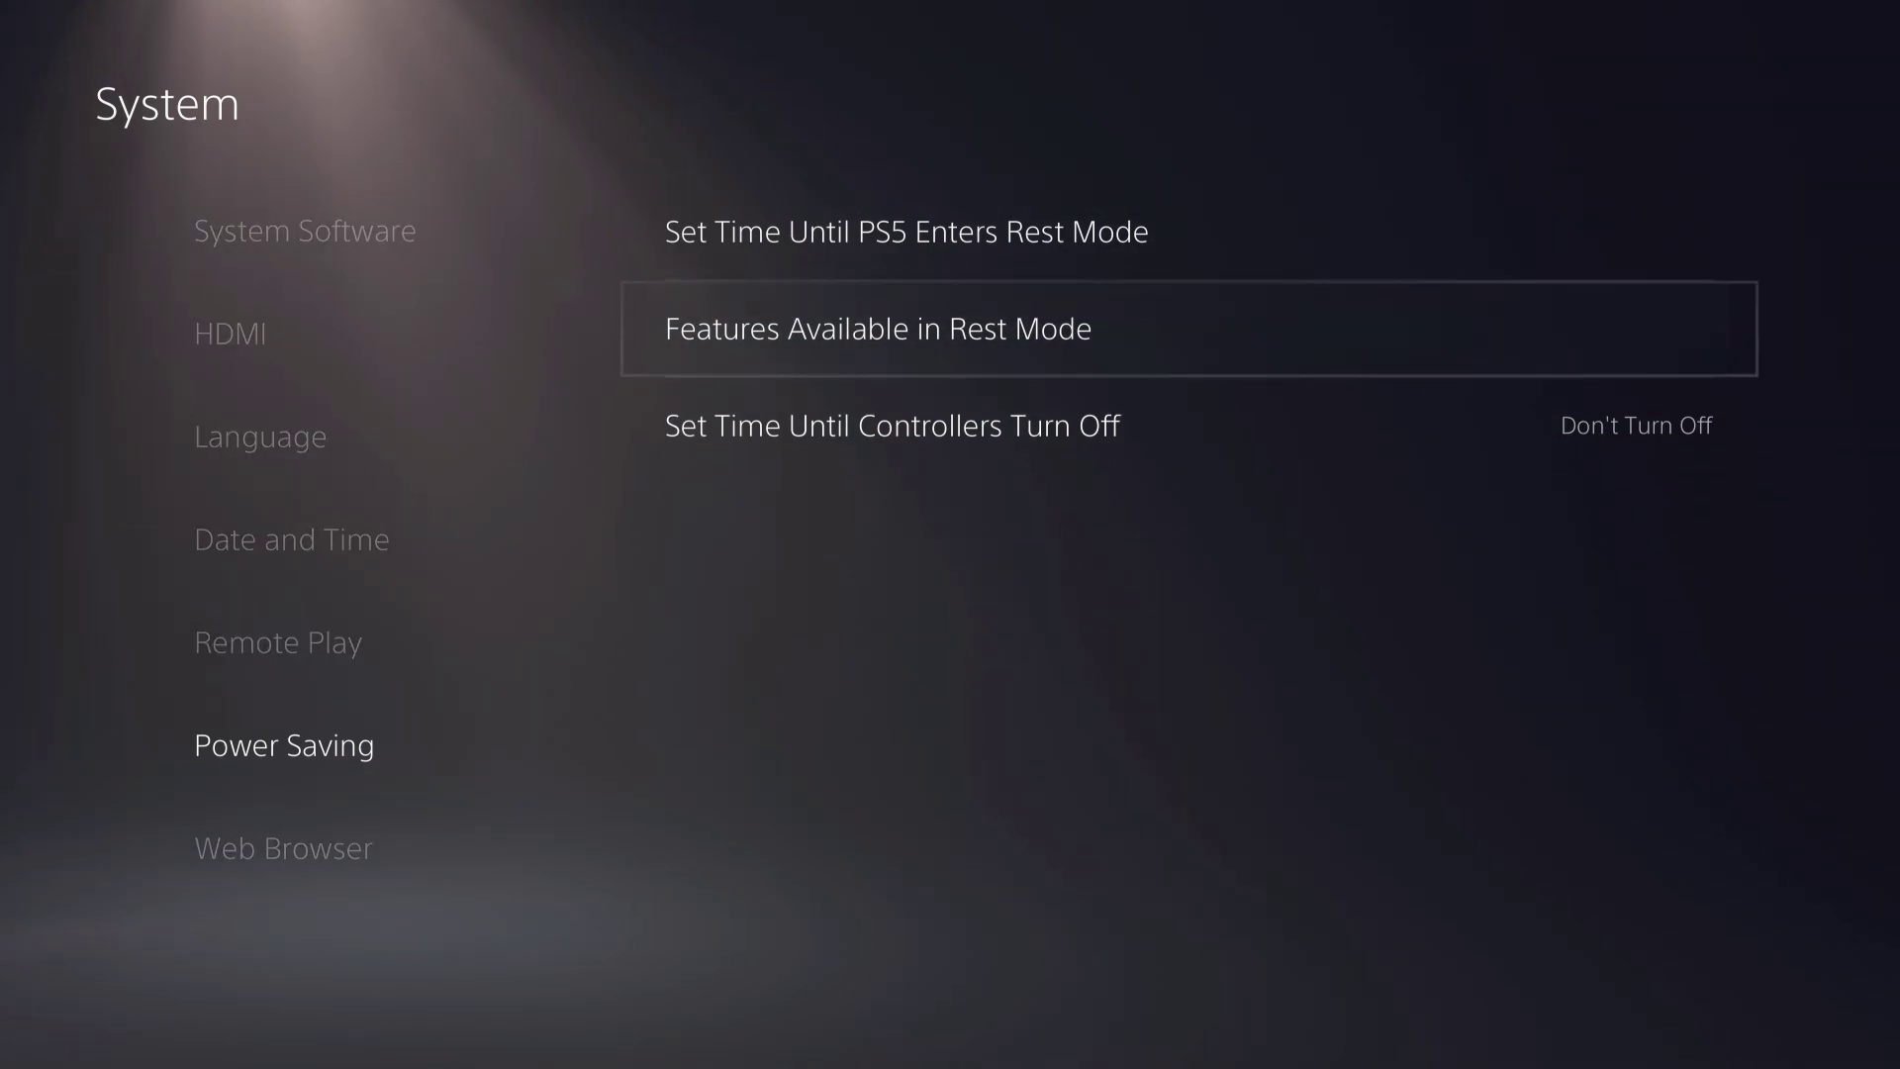
key("Down")
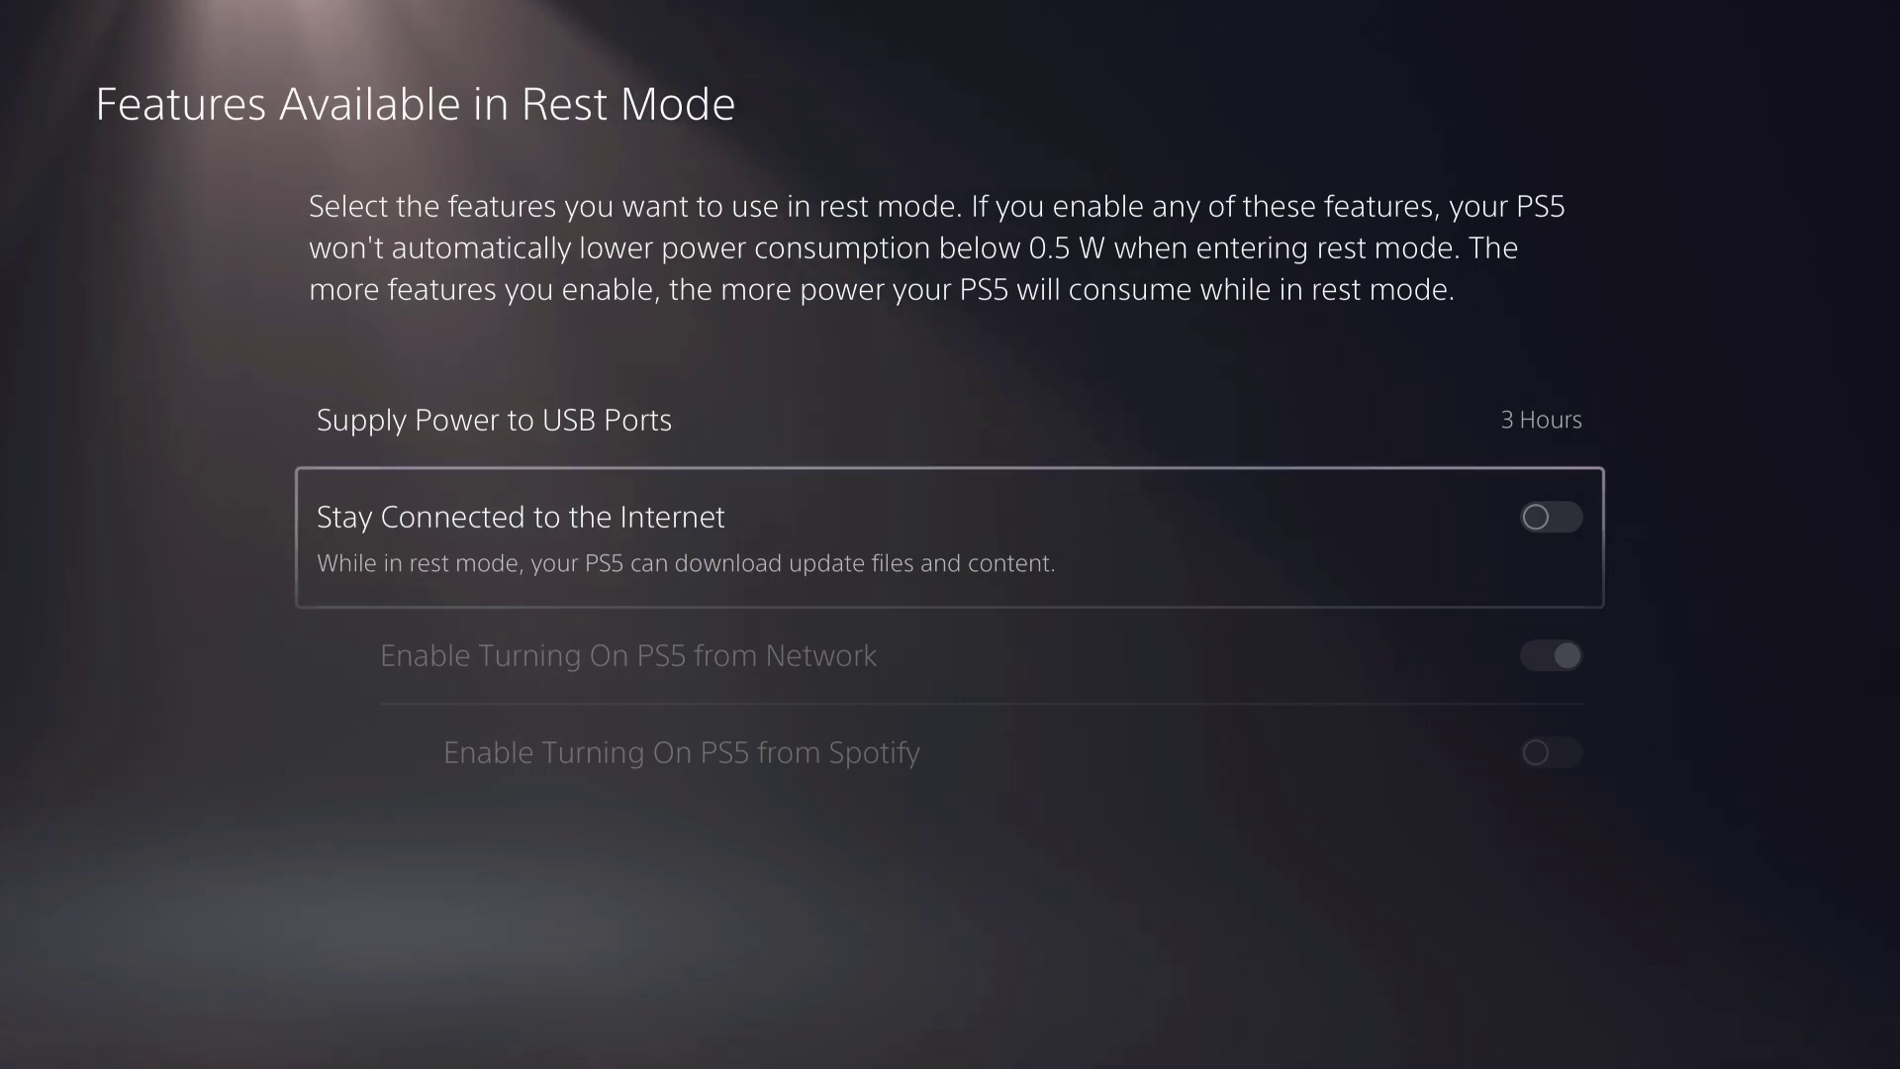
- Leave the rest mode features and Settings for the home screen, and highlight Grand Theft Auto V among the games
key("Escape")
key("Left")
key("Escape")
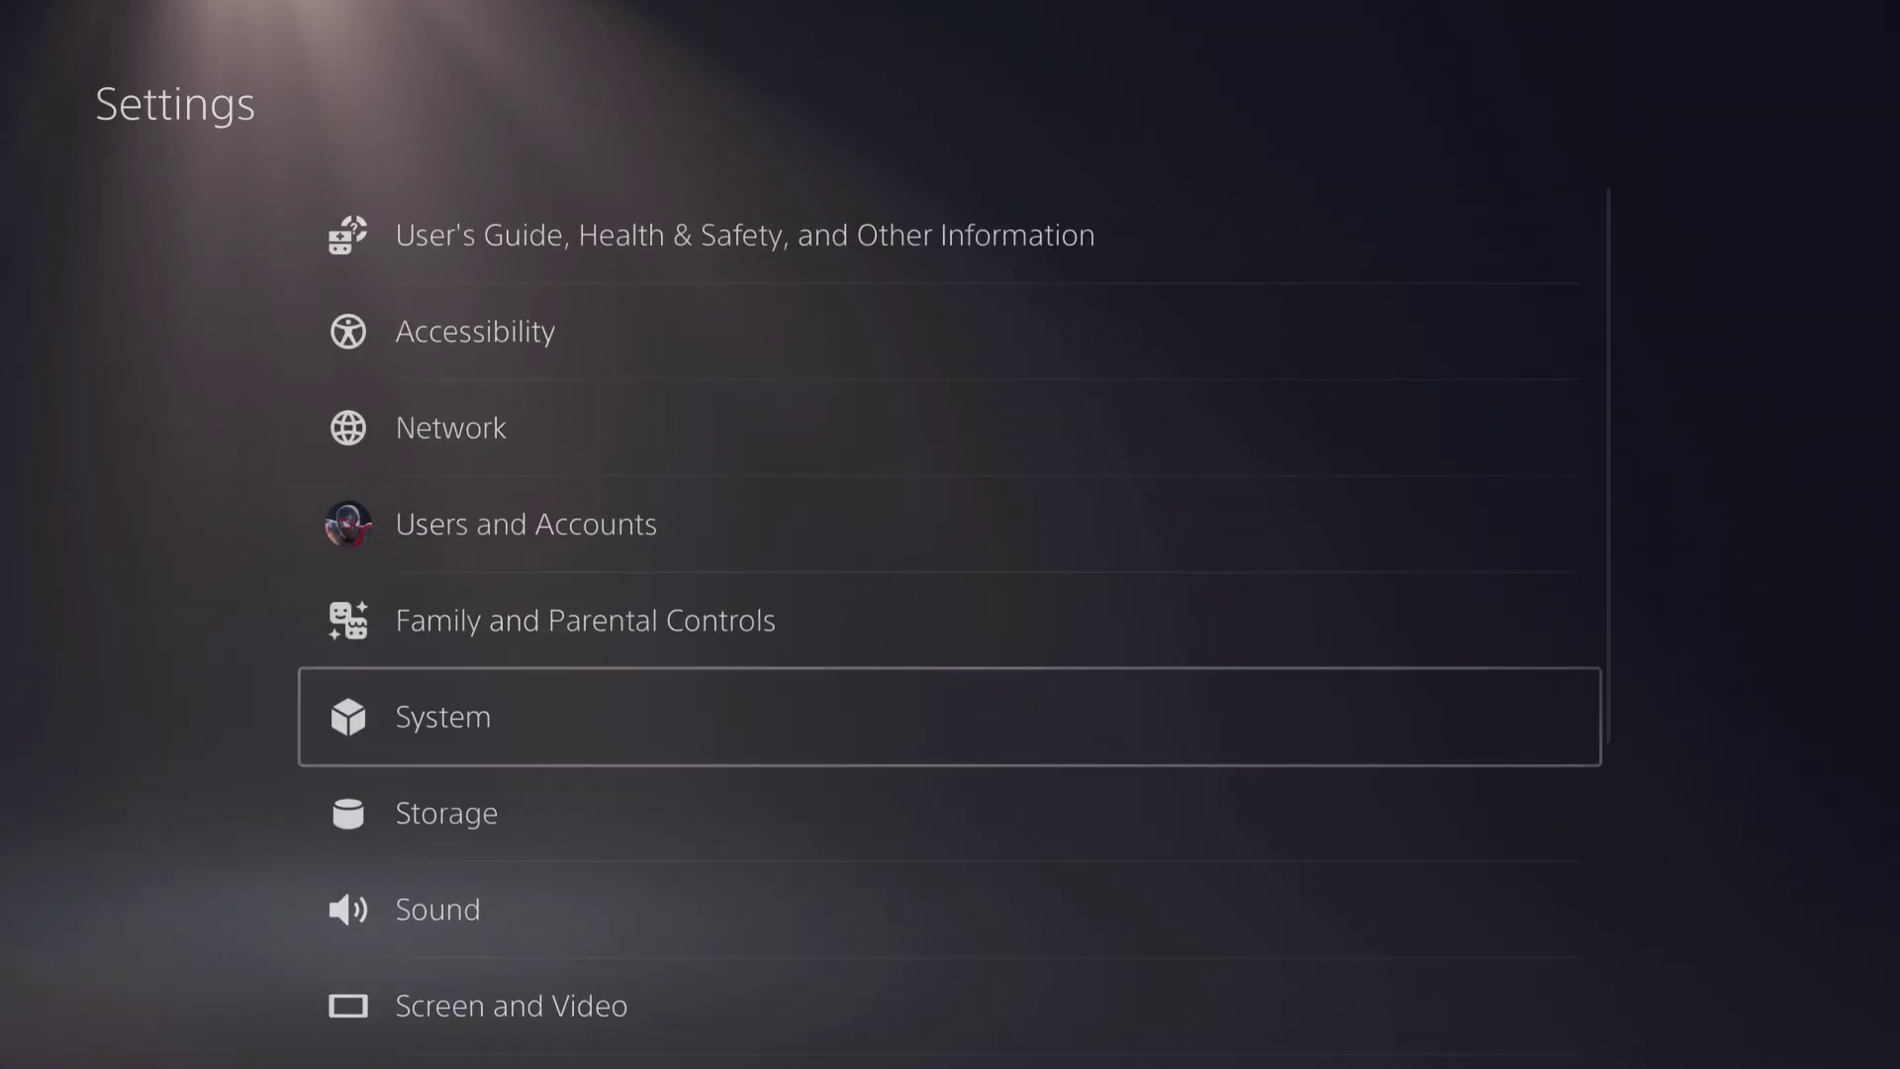
key("Escape")
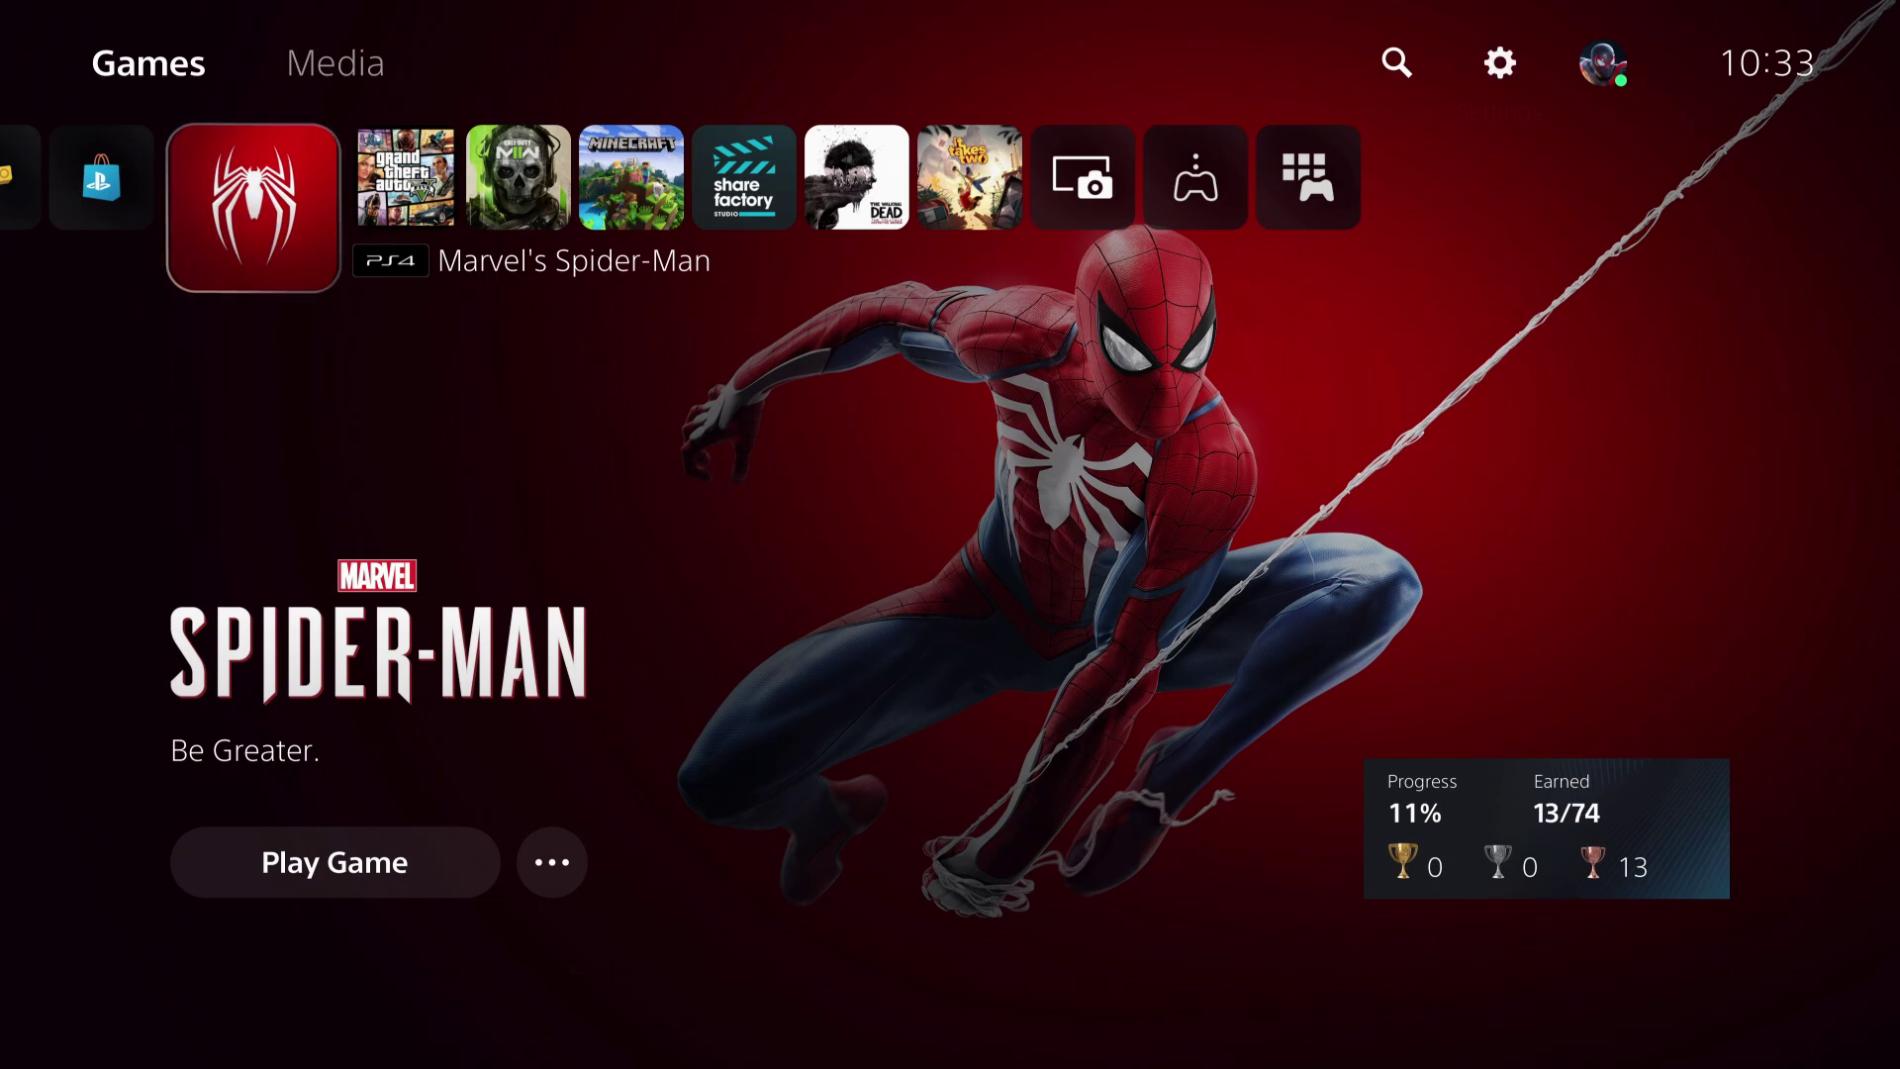
key("Right")
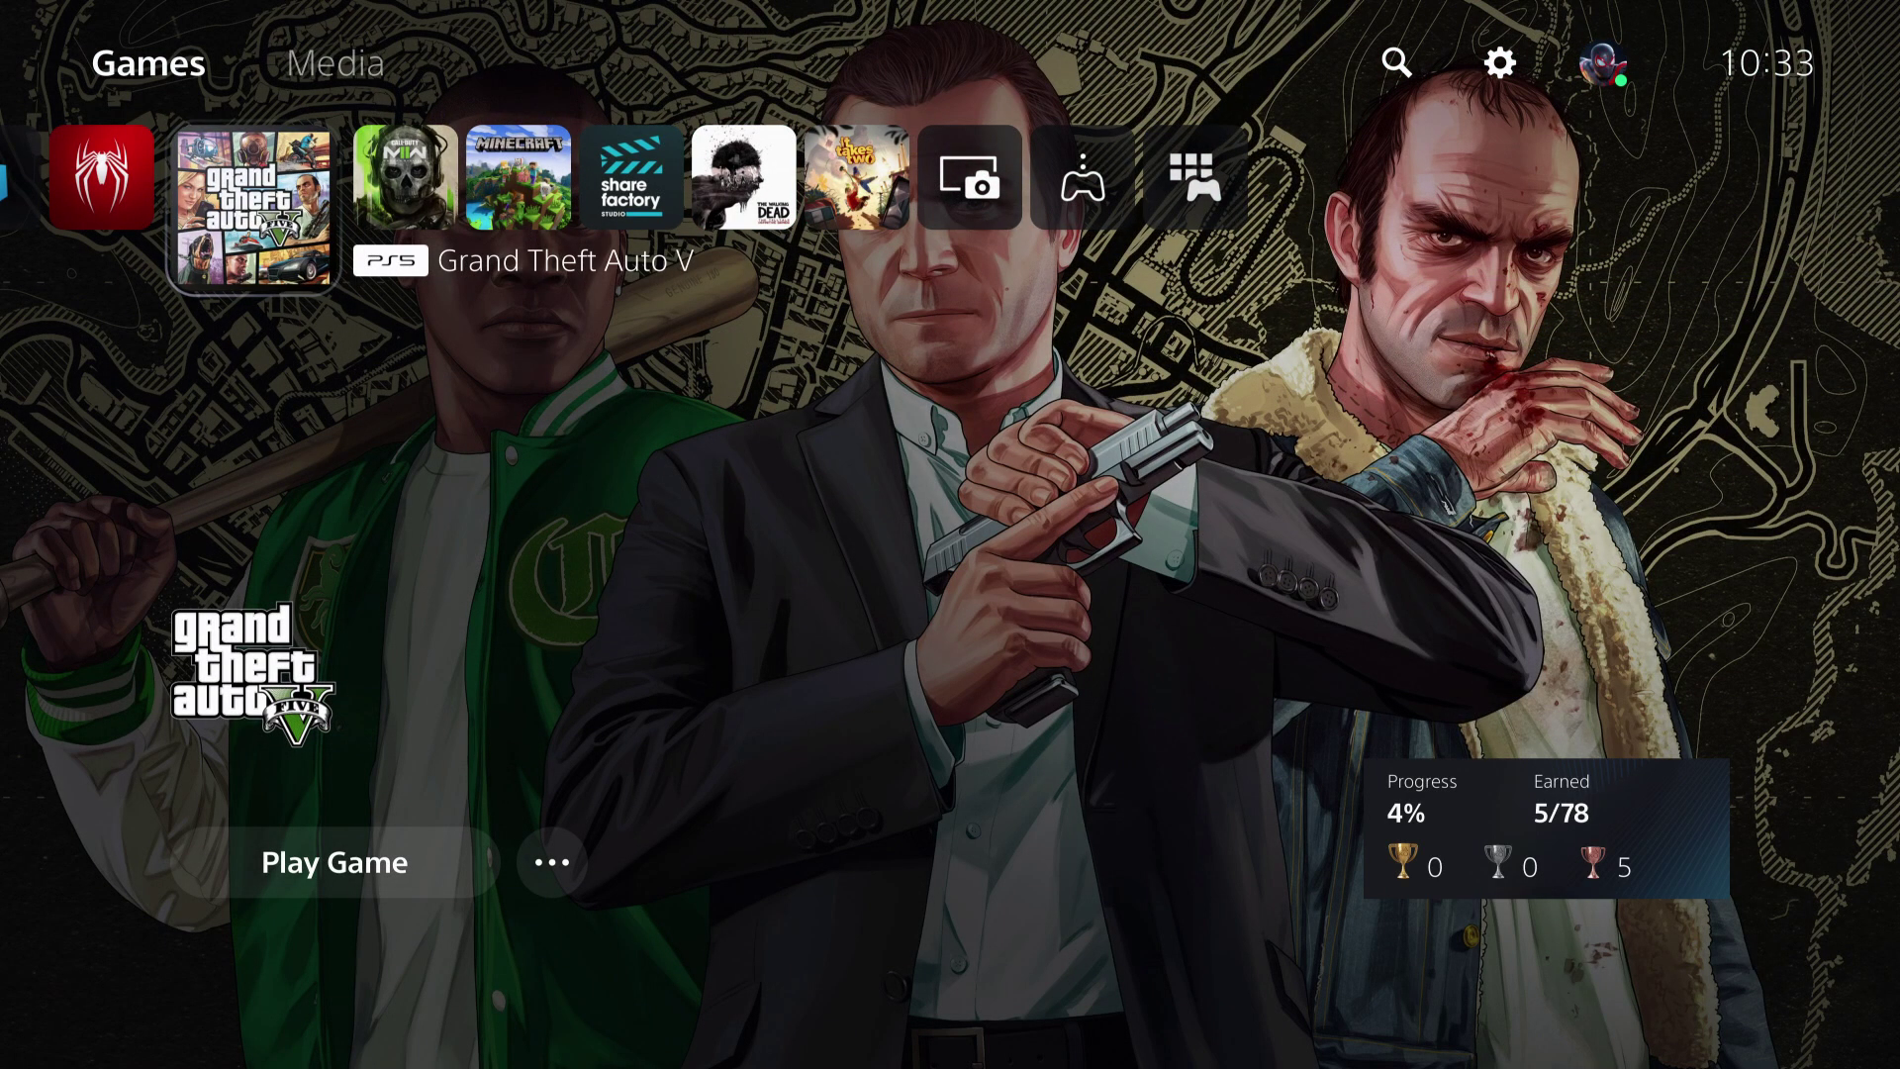